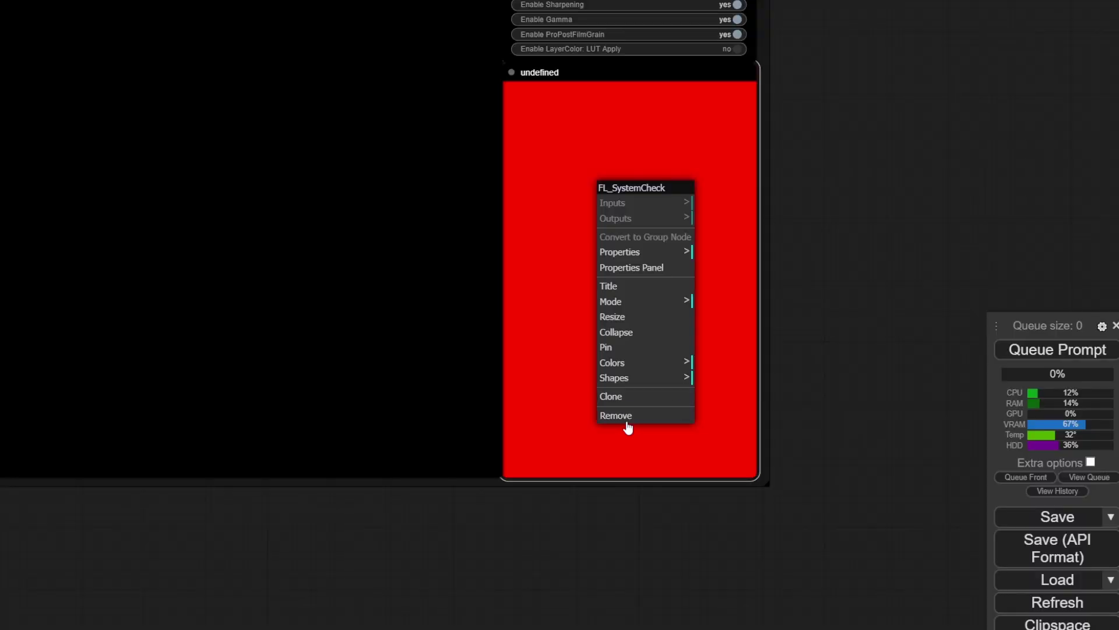
# - Remove the red FL_SystemCheck node from the graph
pyautogui.click(627, 421)
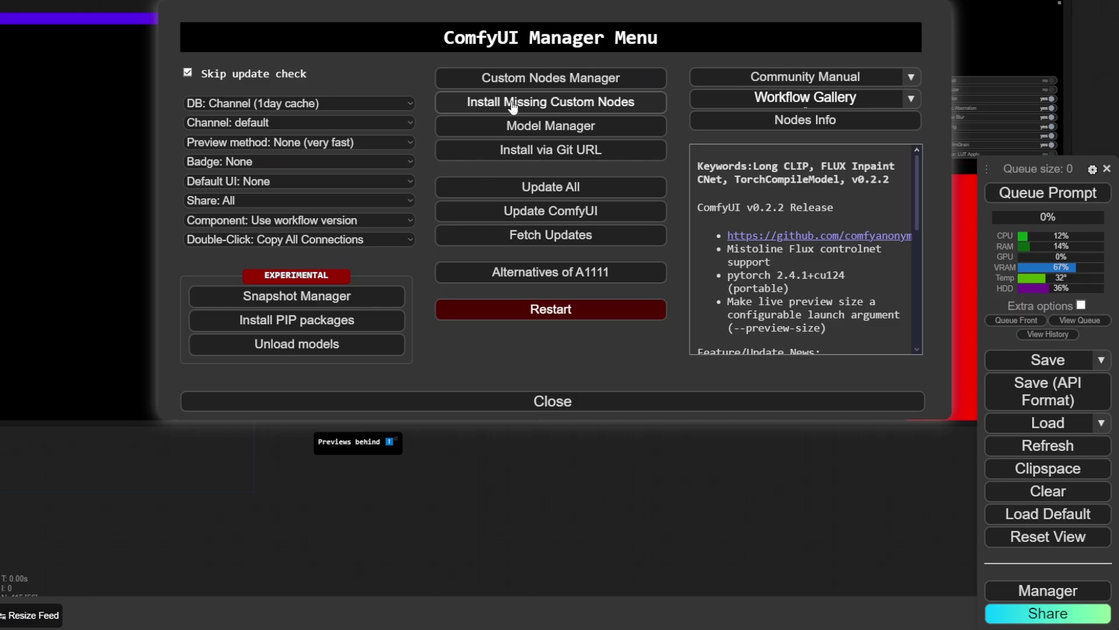
# - Install the workflow's missing custom nodes through Manager, then close the dialogs
pyautogui.click(511, 103)
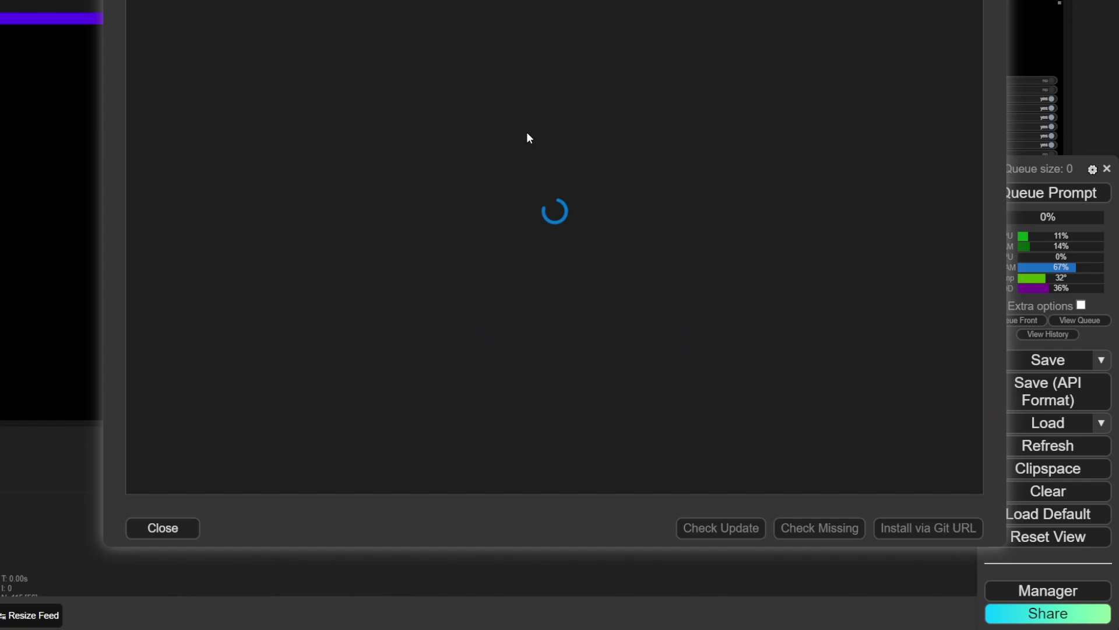
pyautogui.click(137, 531)
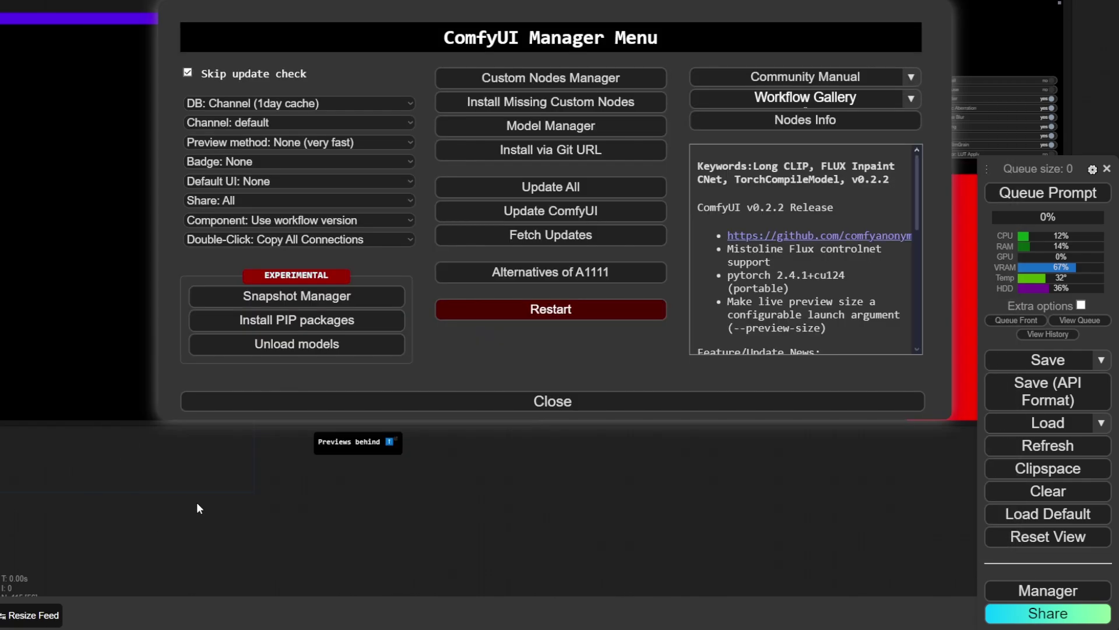
pyautogui.click(387, 400)
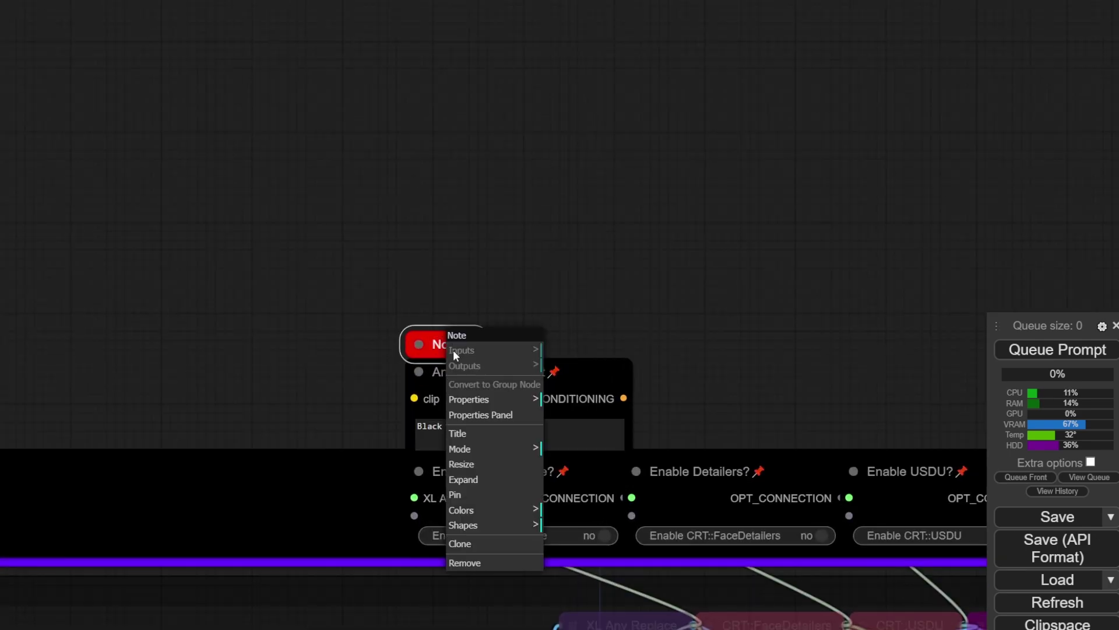
# - Delete the Note node and pan across the graph to locate the red node
pyautogui.click(474, 565)
pyautogui.moveTo(821, 216); pyautogui.dragTo(191, 4)
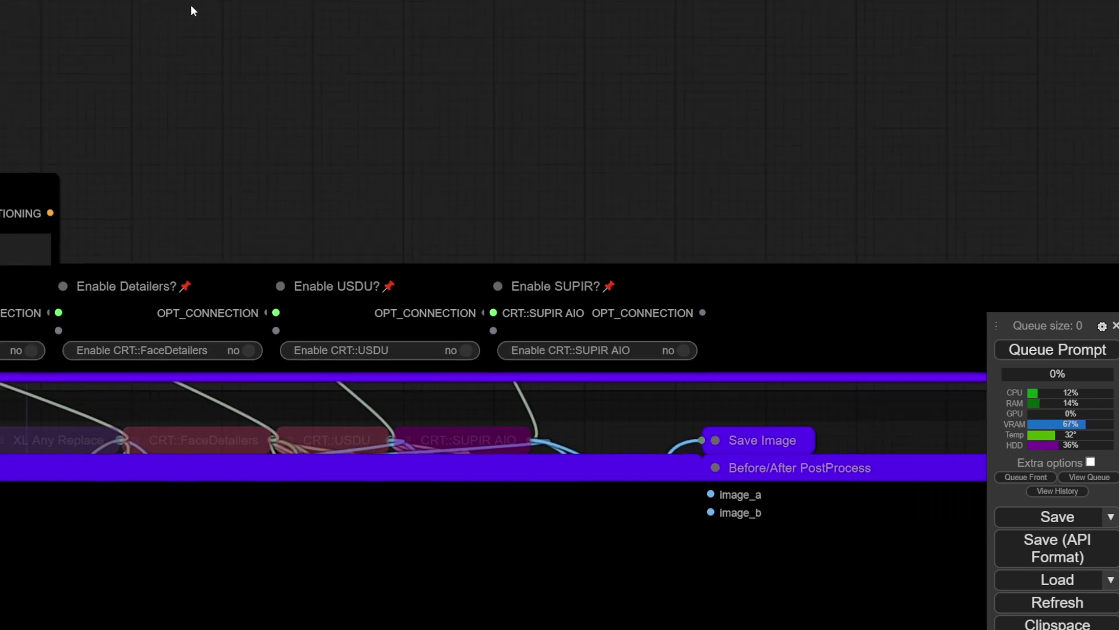
pyautogui.scroll(-6, 522, 137)
pyautogui.scroll(-4, 823, 372)
# - Remove the red FL_SystemCheck node through its right-click menu
pyautogui.scroll(5, 824, 372)
pyautogui.scroll(6, 694, 292)
pyautogui.rightClick(600, 186)
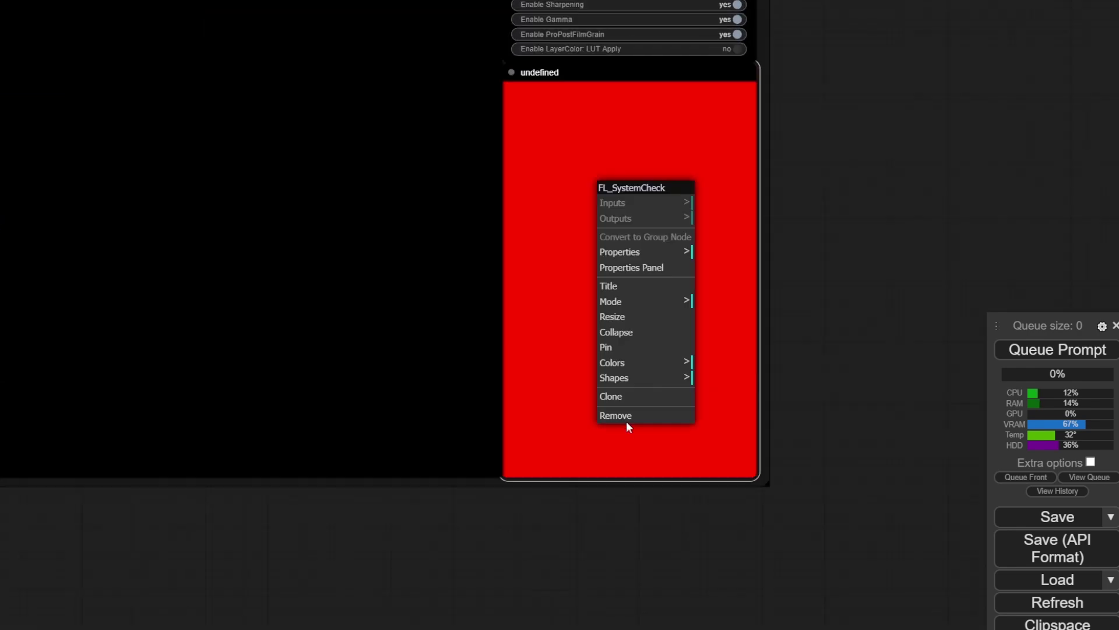
pyautogui.click(626, 417)
pyautogui.scroll(-4, 551, 344)
pyautogui.scroll(-3, 550, 347)
pyautogui.scroll(5, 474, 240)
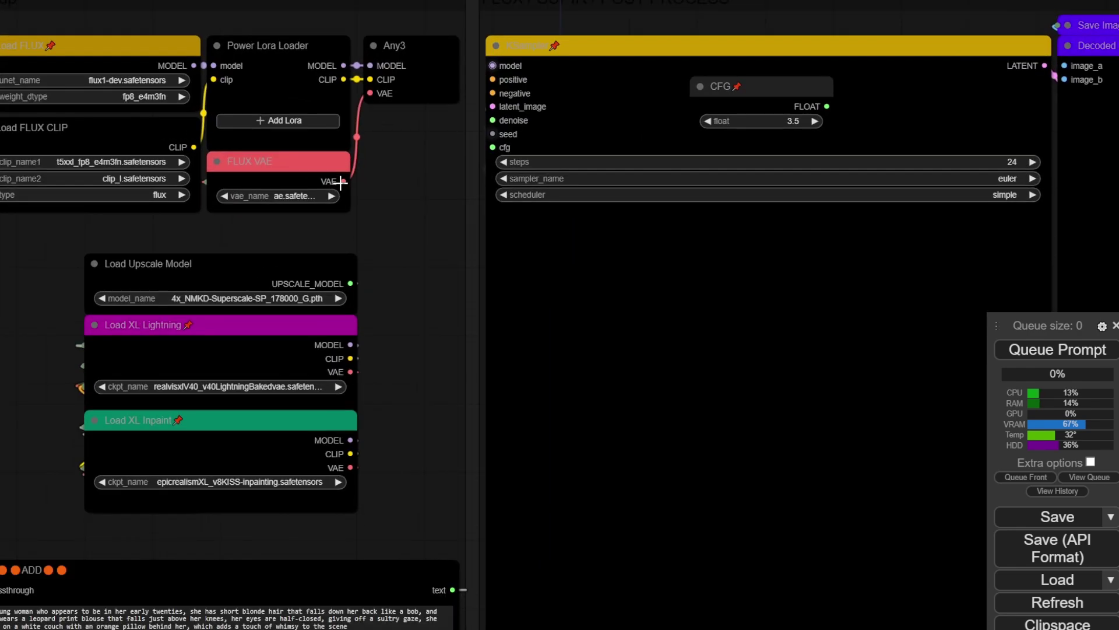
pyautogui.scroll(2, 474, 240)
pyautogui.scroll(1, 473, 241)
# - Set Load FLUX CLIP to t5xxl_fp8_e4m3fn and FLUX VAE to ae.sft, keeping flux1-dev.sft
pyautogui.moveTo(473, 242); pyautogui.dragTo(678, 276)
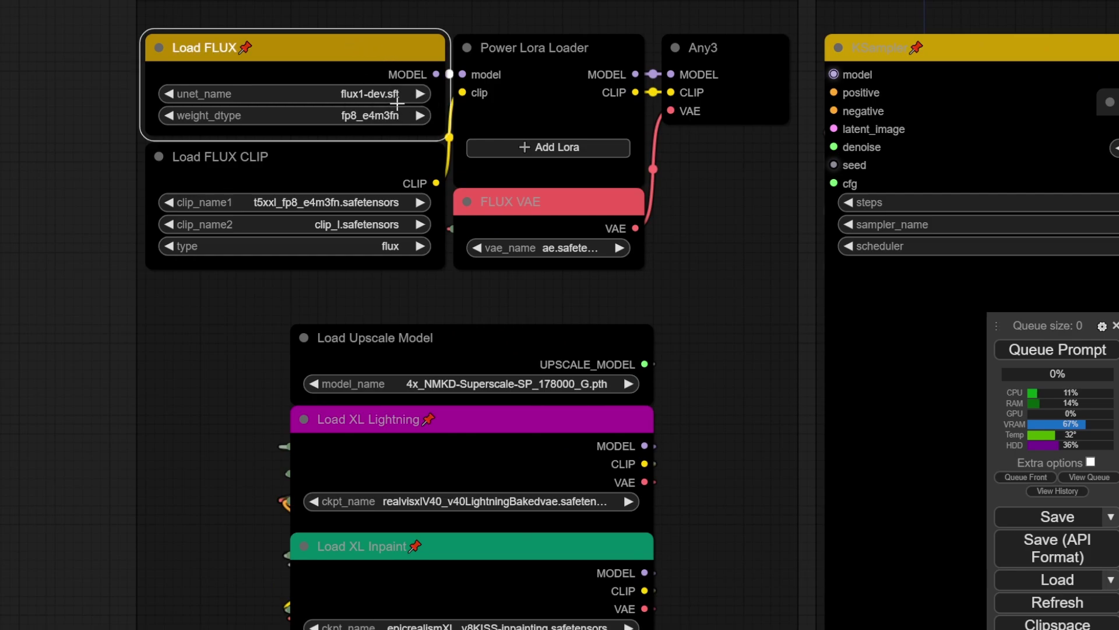
pyautogui.click(347, 202)
pyautogui.click(396, 231)
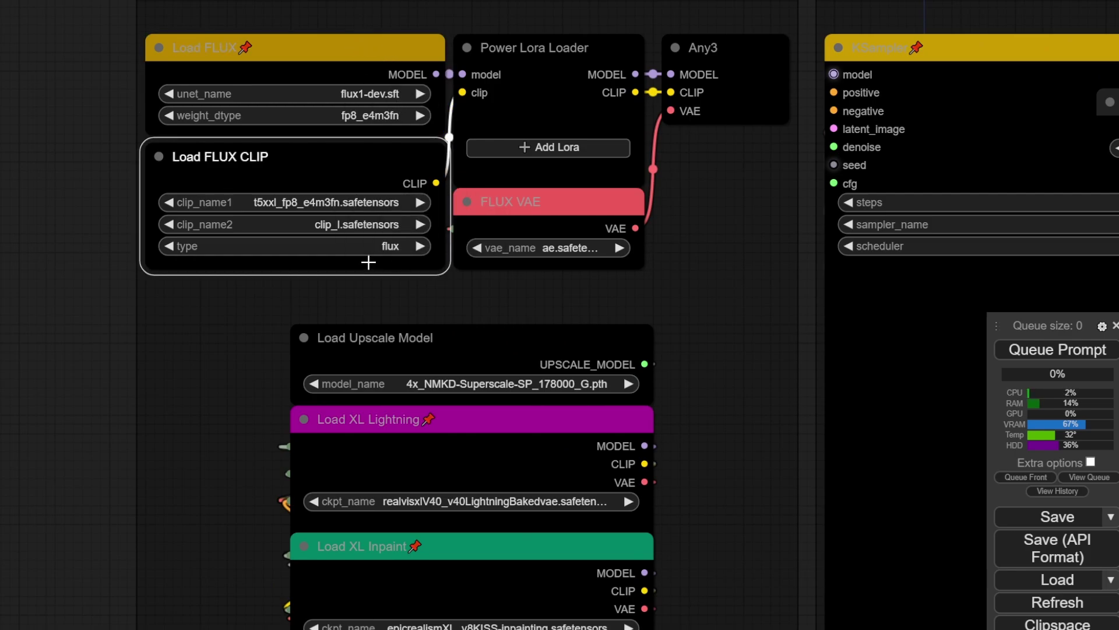
pyautogui.click(518, 257)
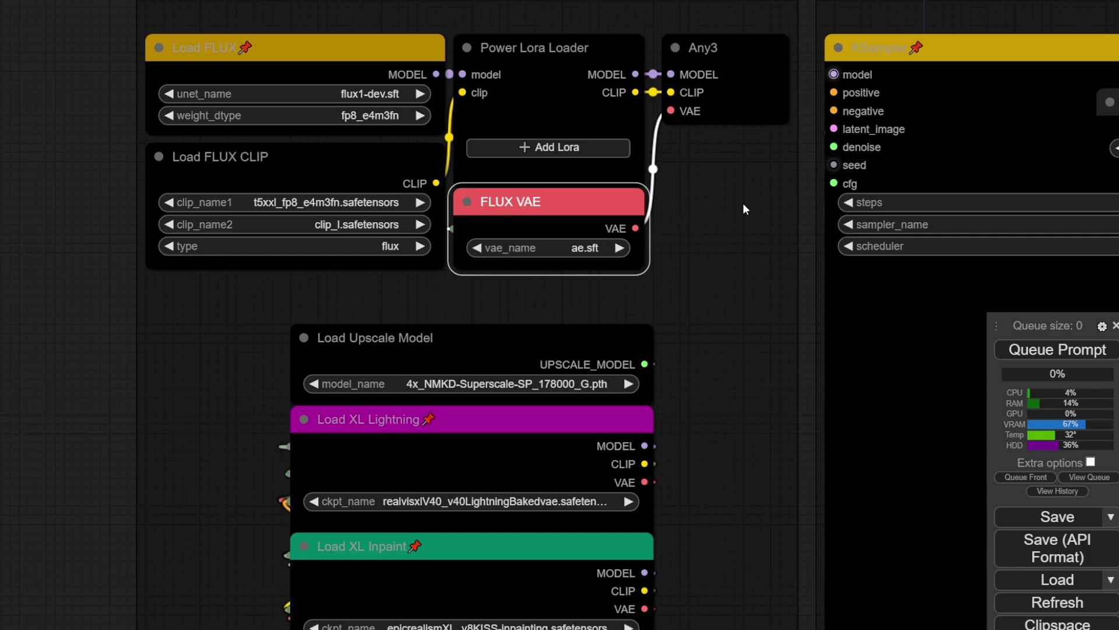
pyautogui.moveTo(675, 314); pyautogui.dragTo(523, 209)
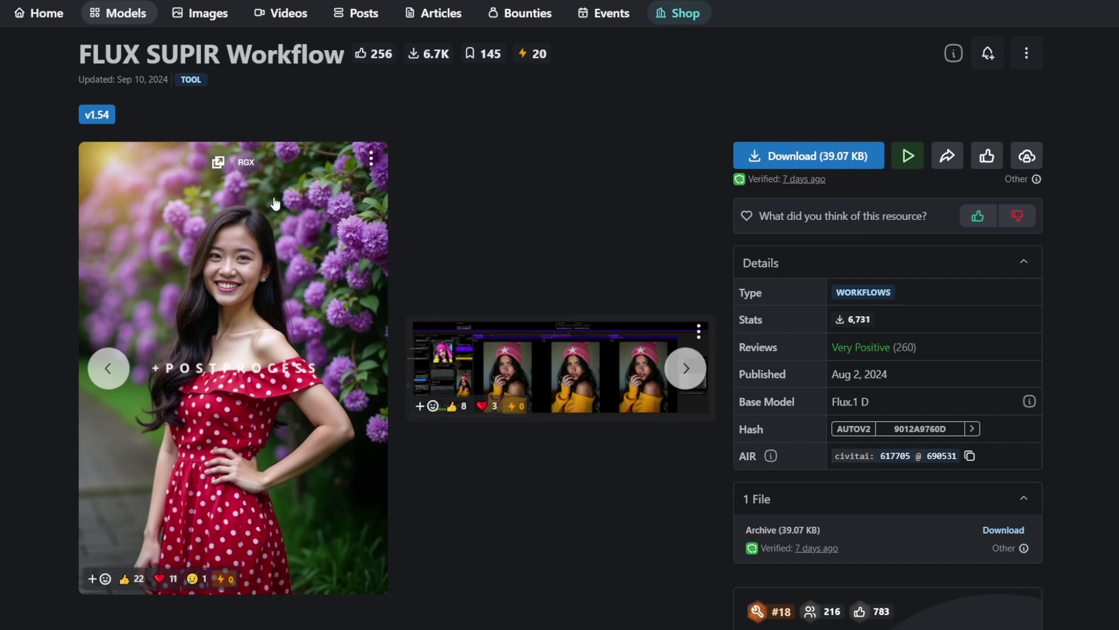
# - Open the RealVisXL V4.0 model page from the workflow description's model list
pyautogui.scroll(-5, 271, 229)
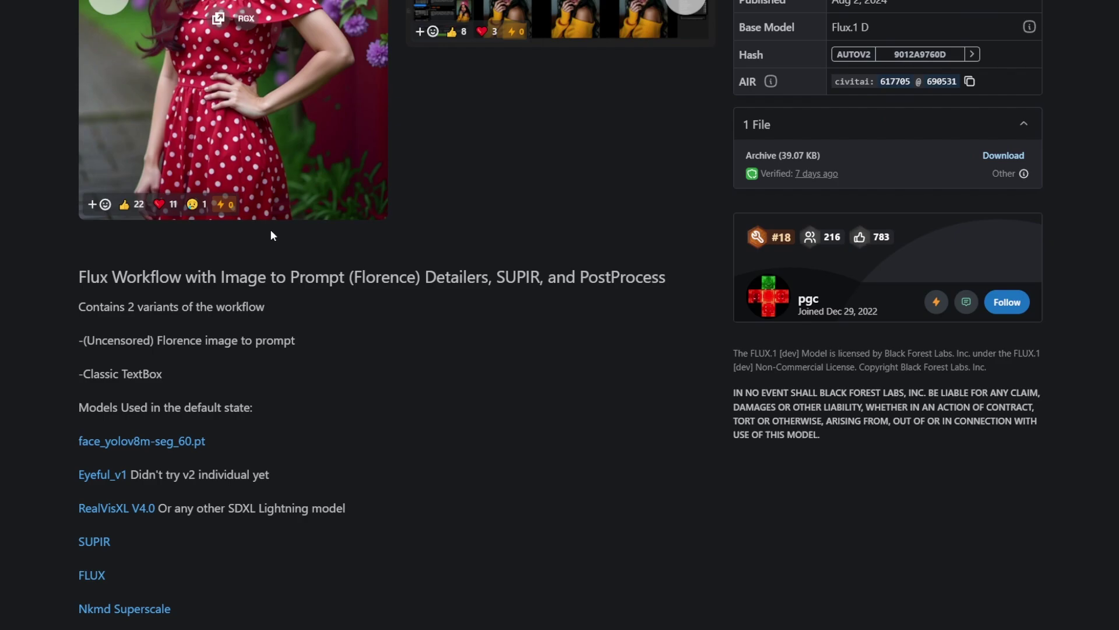
pyautogui.scroll(-5, 257, 245)
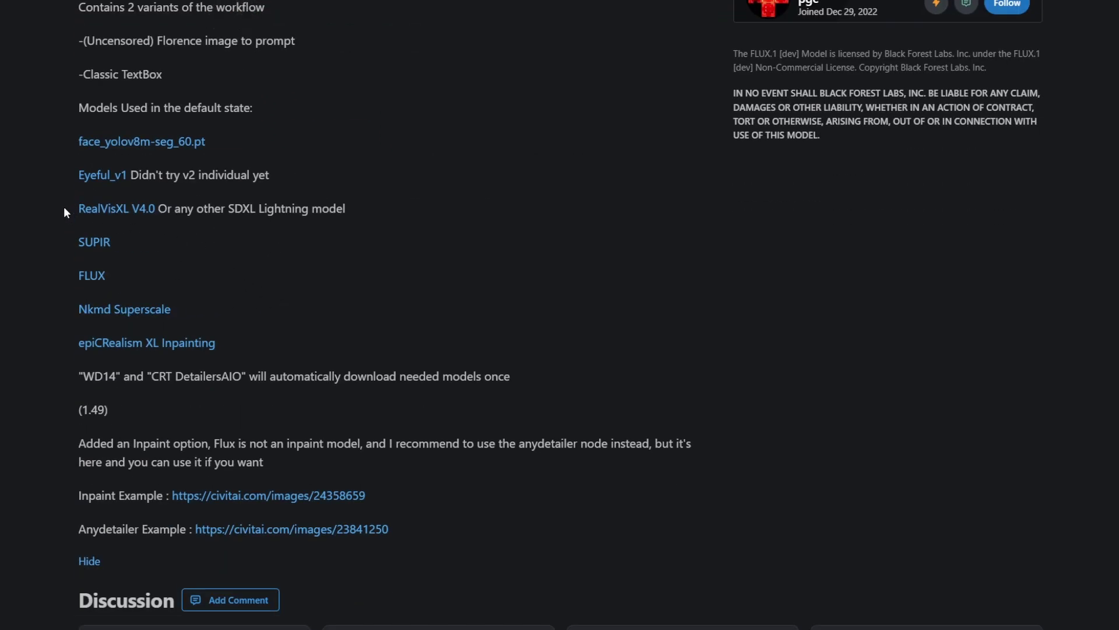
pyautogui.moveTo(72, 209); pyautogui.dragTo(155, 217)
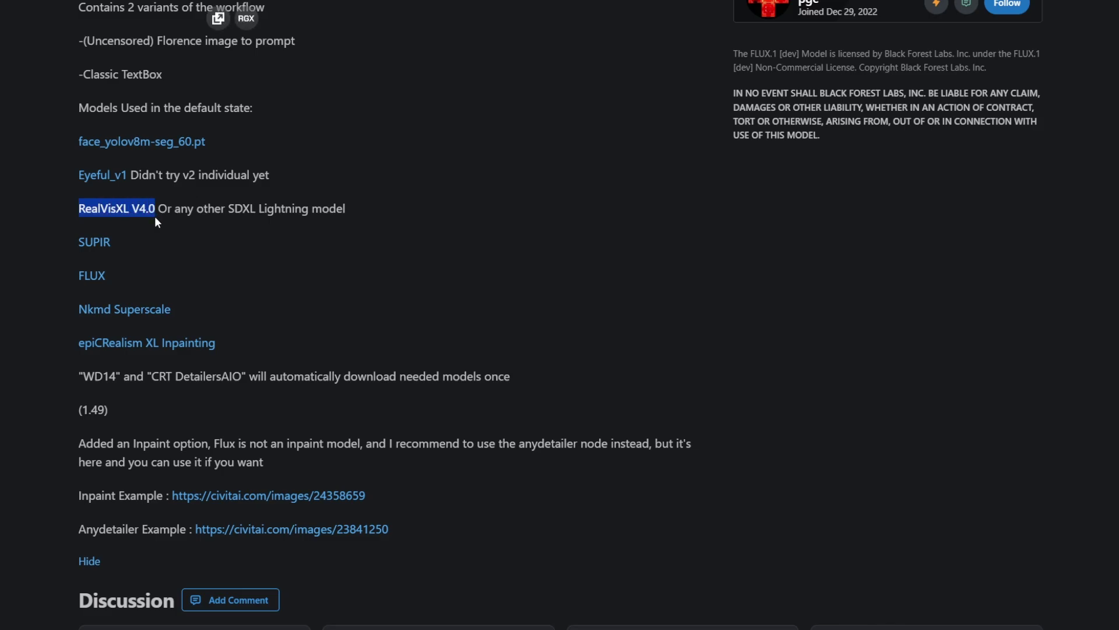
pyautogui.click(153, 212)
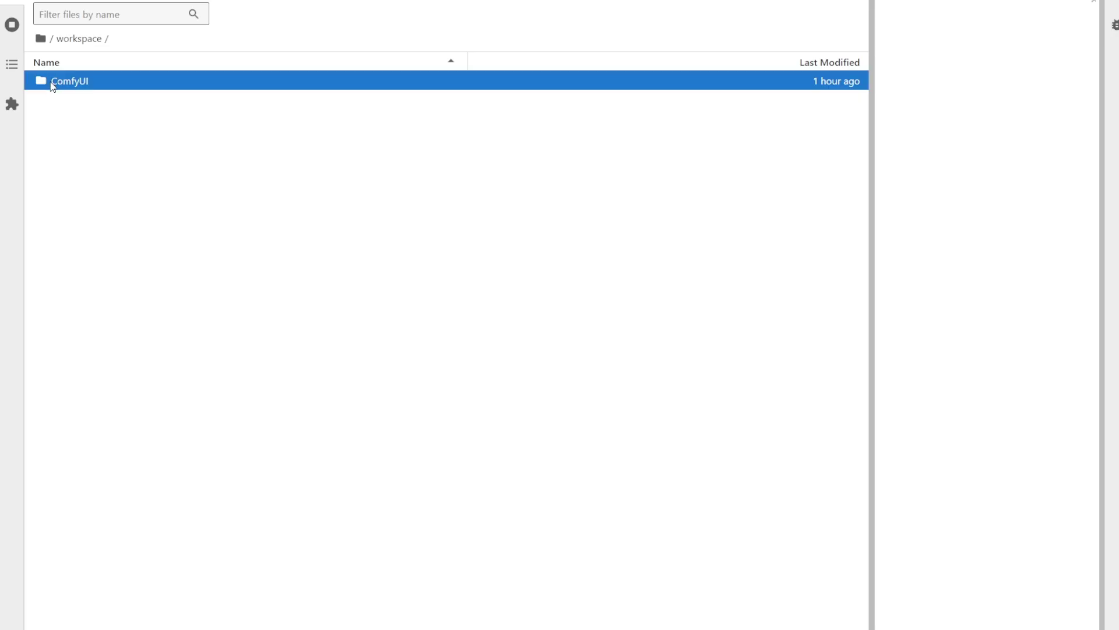
# - Browse to the ComfyUI/models/checkpoints folder in the file browser
pyautogui.doubleClick(53, 87)
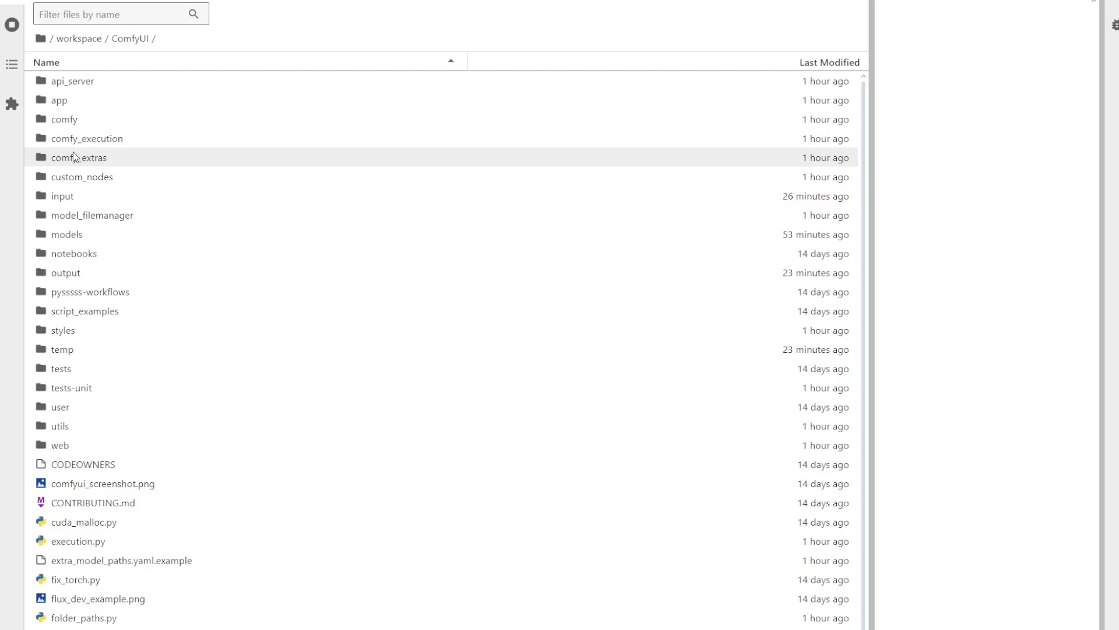
pyautogui.doubleClick(69, 235)
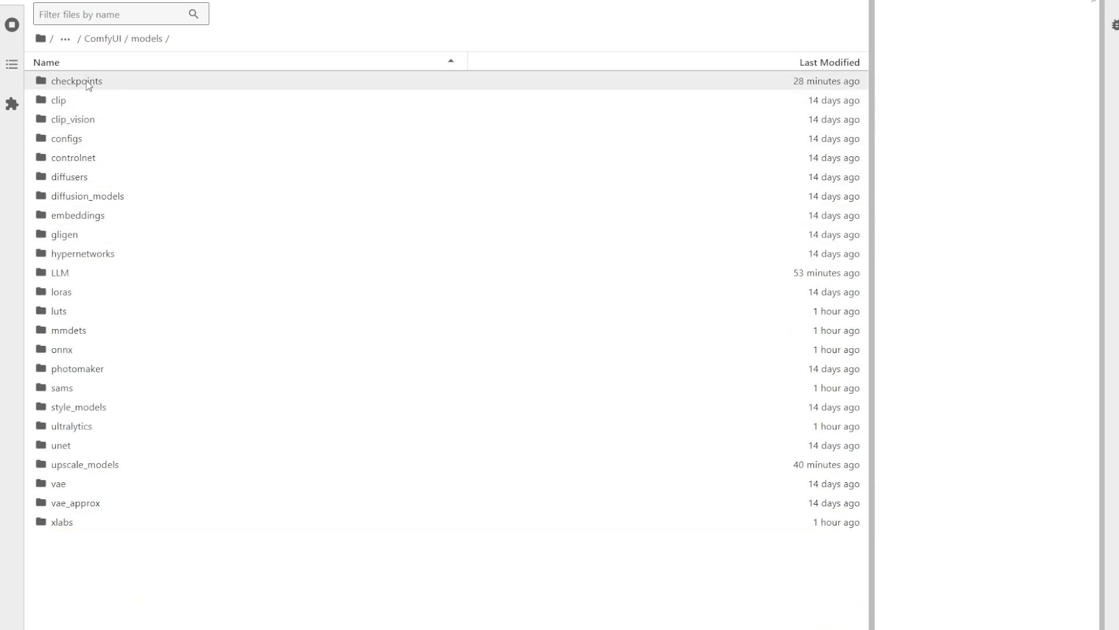
pyautogui.click(88, 85)
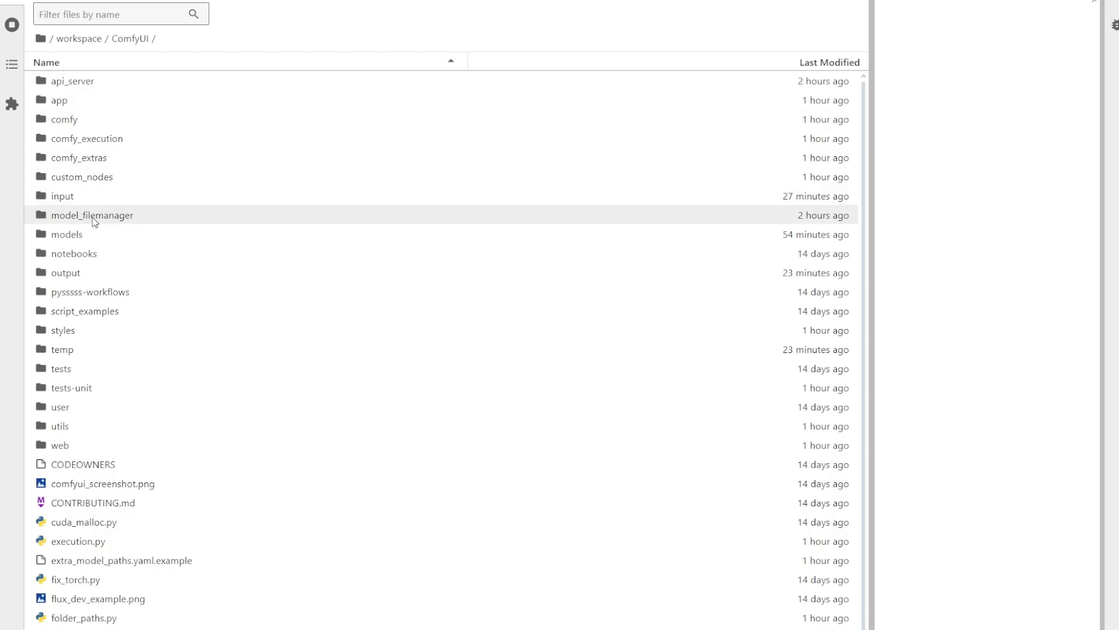
# - Browse to models/upscale_models and select the 4xNMKDSuperscale_4xNMKDSuperscale.pt file
pyautogui.click(90, 234)
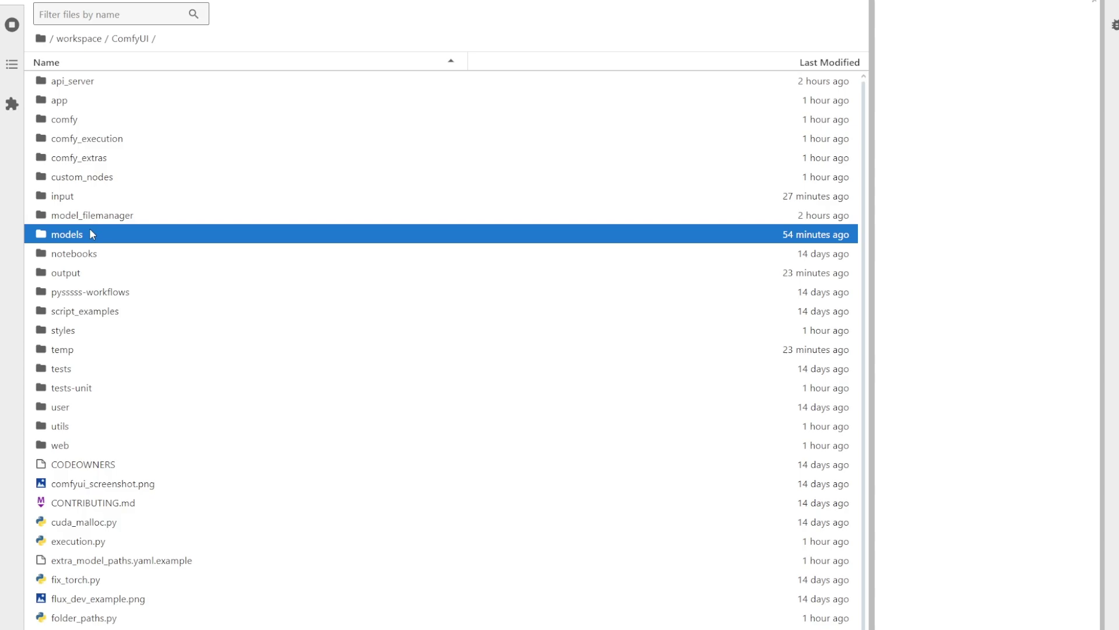
pyautogui.doubleClick(91, 234)
pyautogui.doubleClick(109, 464)
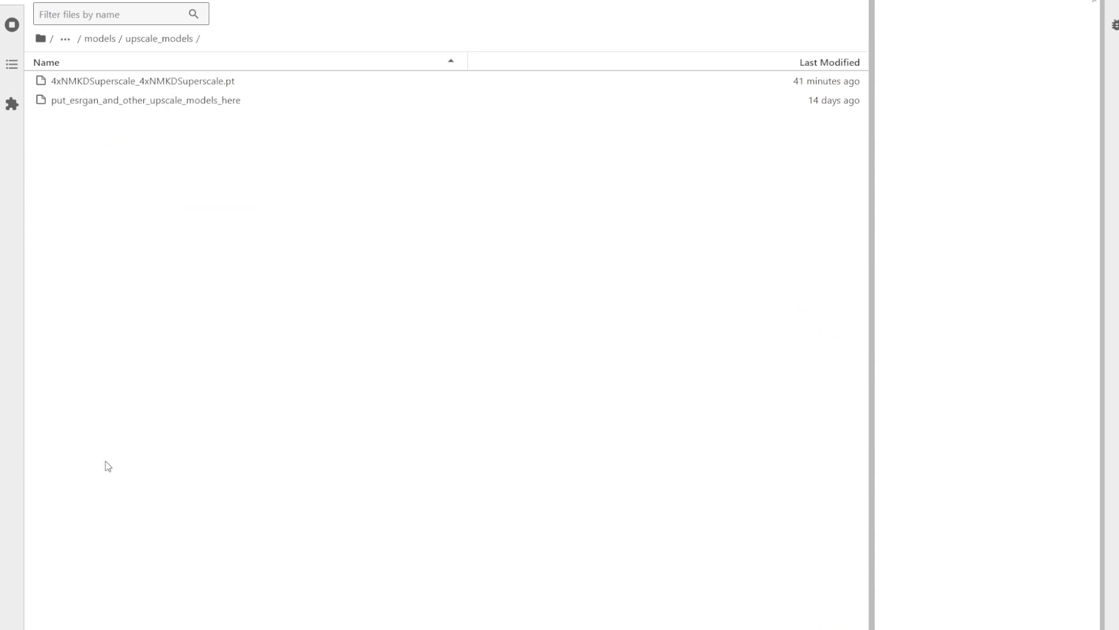
pyautogui.click(136, 85)
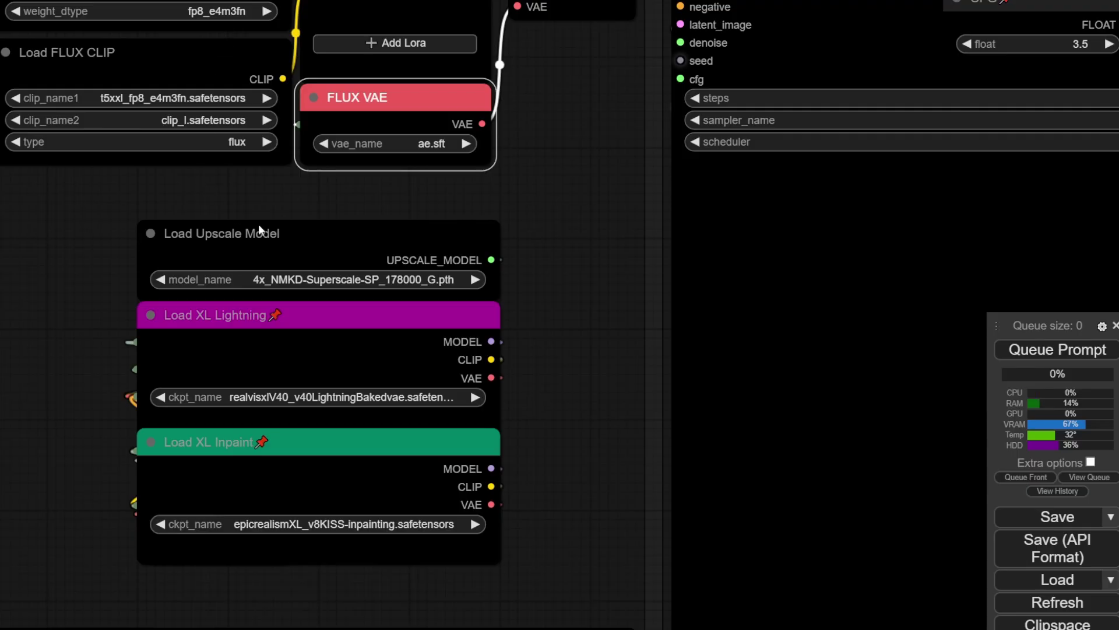
# - Set the upscale loader to 4xNMKDSuperscale .pt and XL Lightning to realvisxlV50_v40LightningBakedvae
pyautogui.click(334, 284)
pyautogui.click(359, 284)
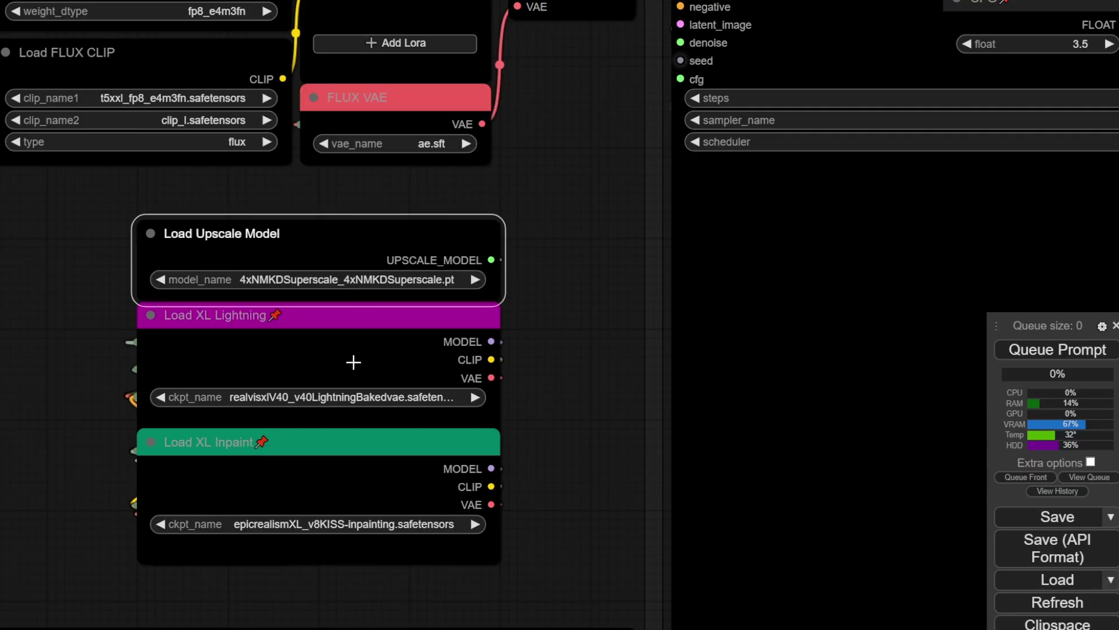
pyautogui.click(336, 400)
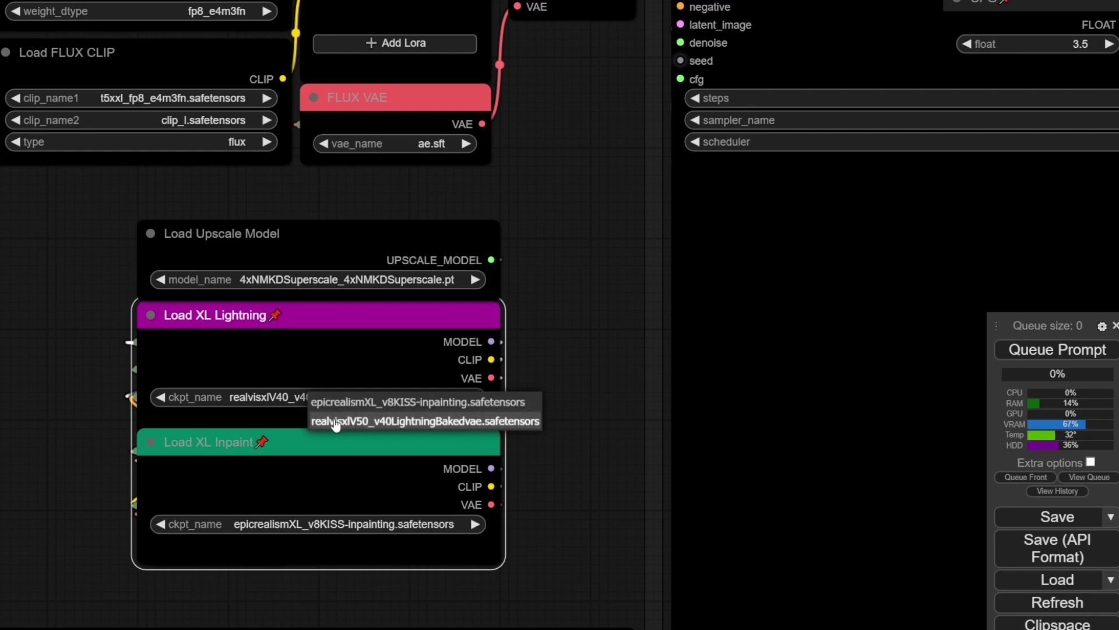
pyautogui.click(336, 422)
# - Keep the XL Inpaint loader on the epicrealismXL inpainting checkpoint
pyautogui.click(345, 525)
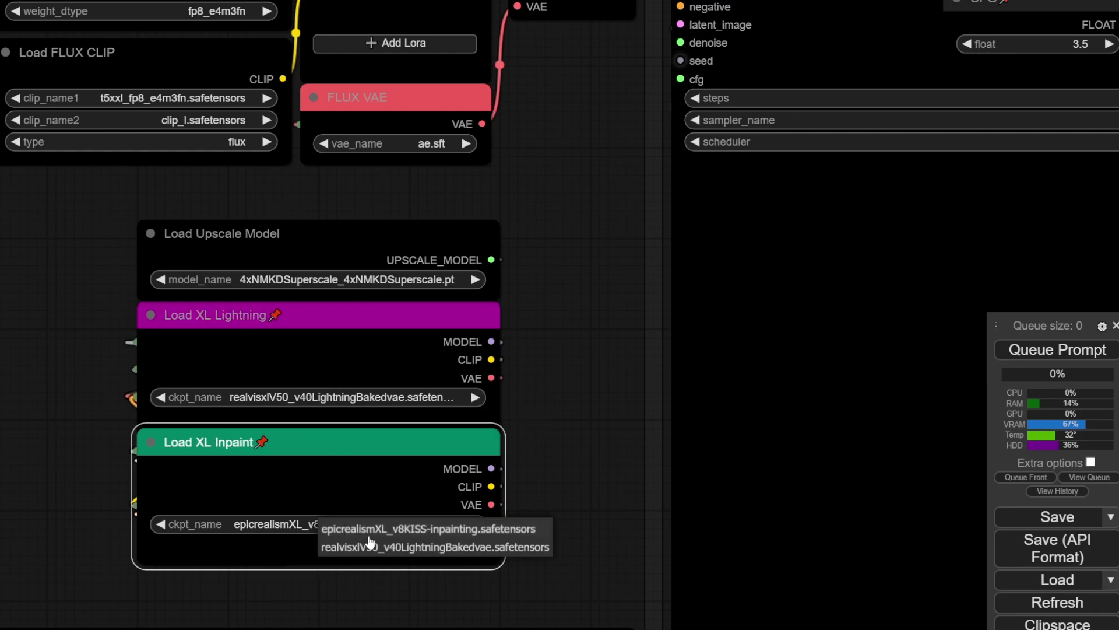
pyautogui.click(422, 531)
pyautogui.click(559, 467)
pyautogui.scroll(-2, 576, 372)
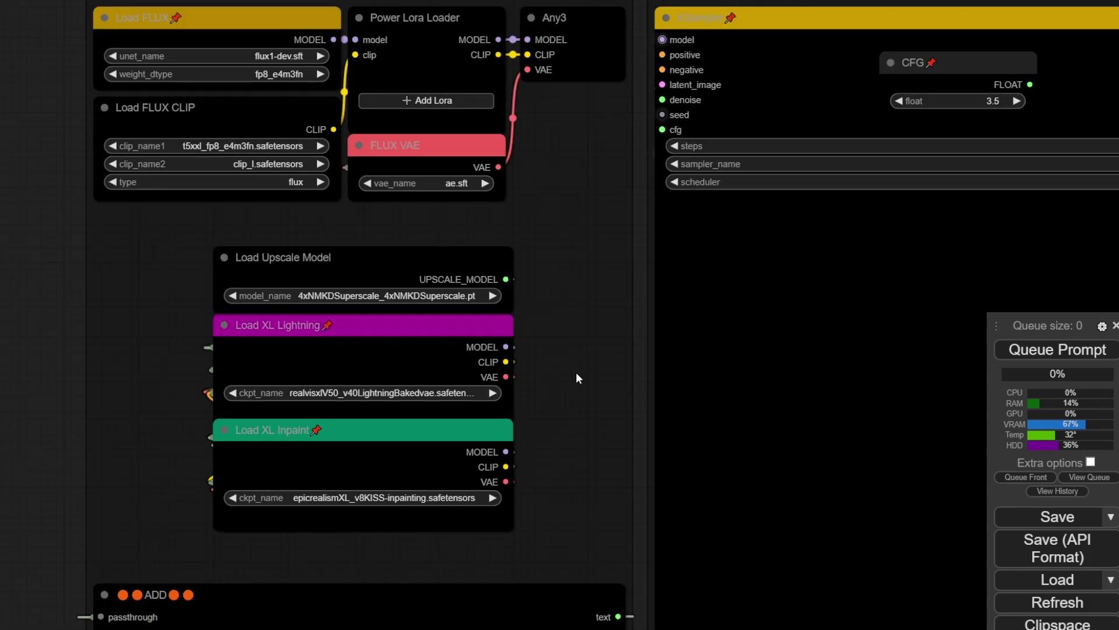
# - Pan and zoom to compare both Image Comparer previews of the leopard-blouse portrait
pyautogui.moveTo(590, 327); pyautogui.dragTo(426, 318)
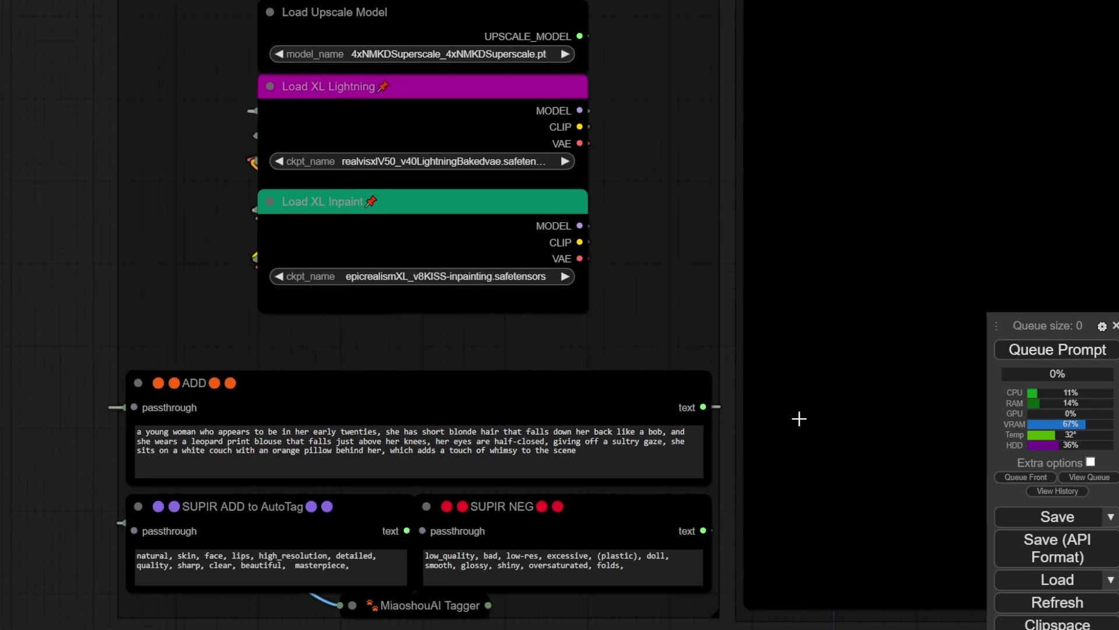
pyautogui.scroll(-3, 746, 367)
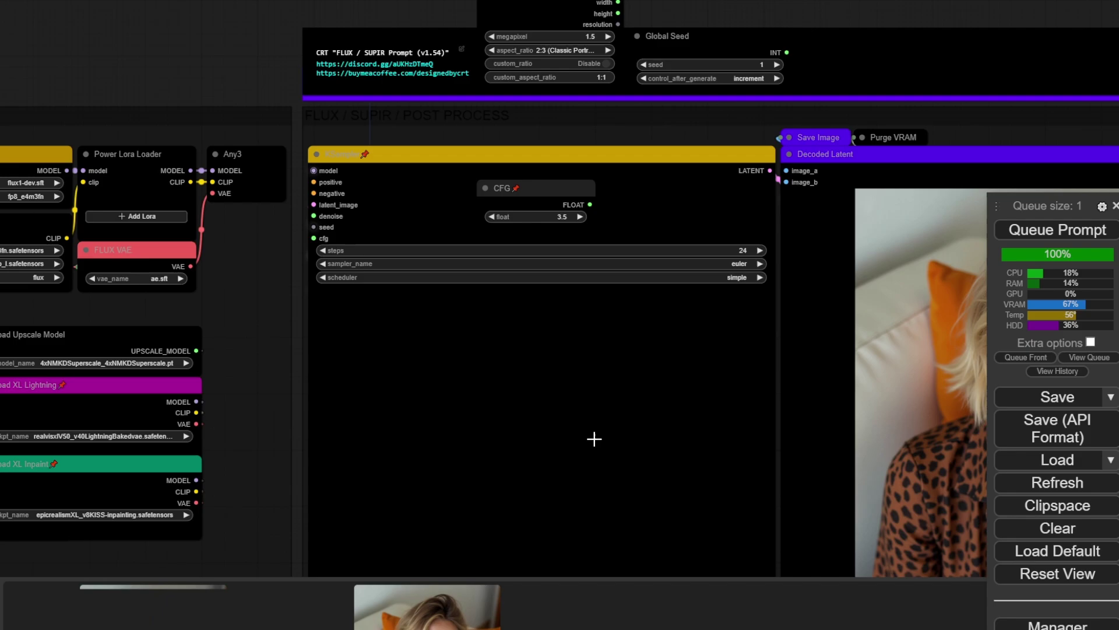
pyautogui.moveTo(692, 437); pyautogui.dragTo(367, 254)
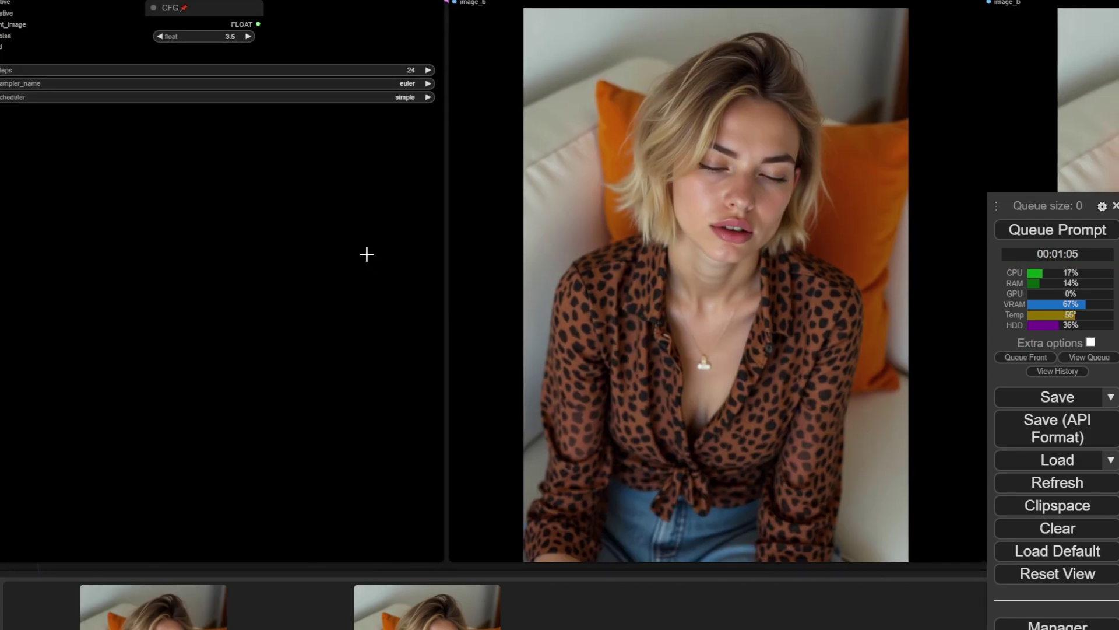
pyautogui.moveTo(410, 181); pyautogui.dragTo(68, 142)
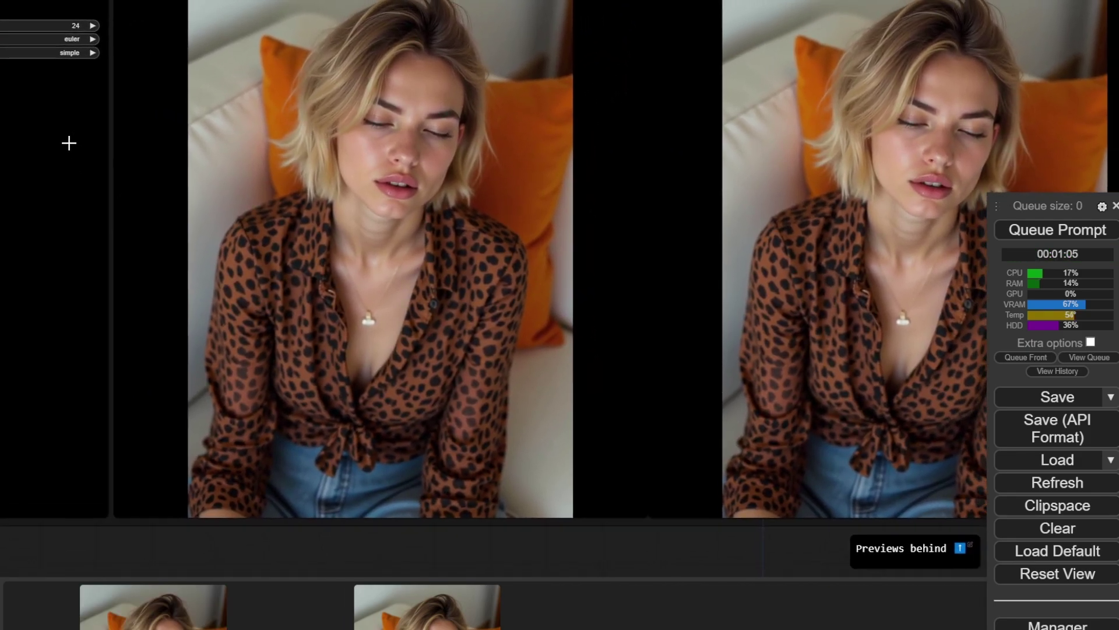
pyautogui.moveTo(417, 144); pyautogui.dragTo(335, 168)
pyautogui.scroll(-1, 335, 168)
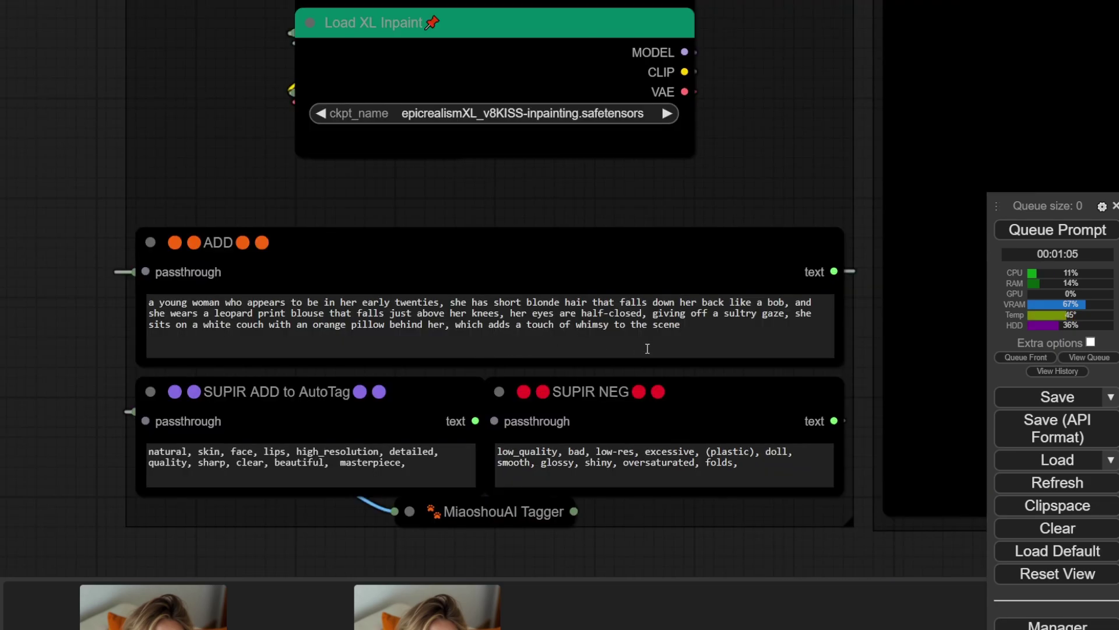
# - Review the ADD prompt text and the SUPIR ADD and NEG keyword fields
pyautogui.click(646, 330)
pyautogui.hotkey('ctrl', 'a')
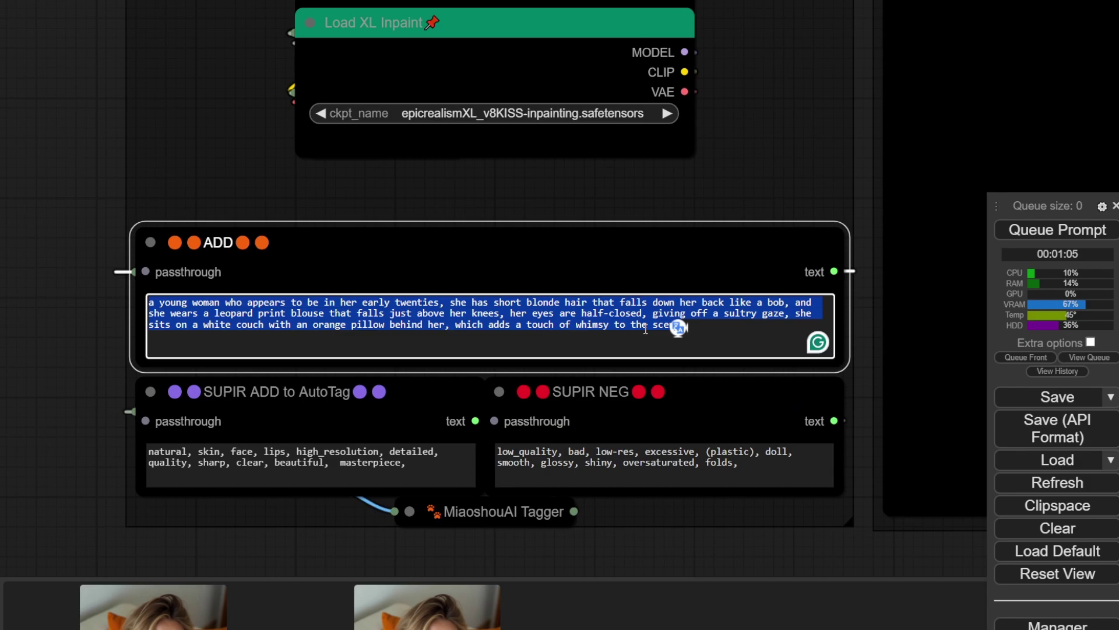
pyautogui.click(783, 206)
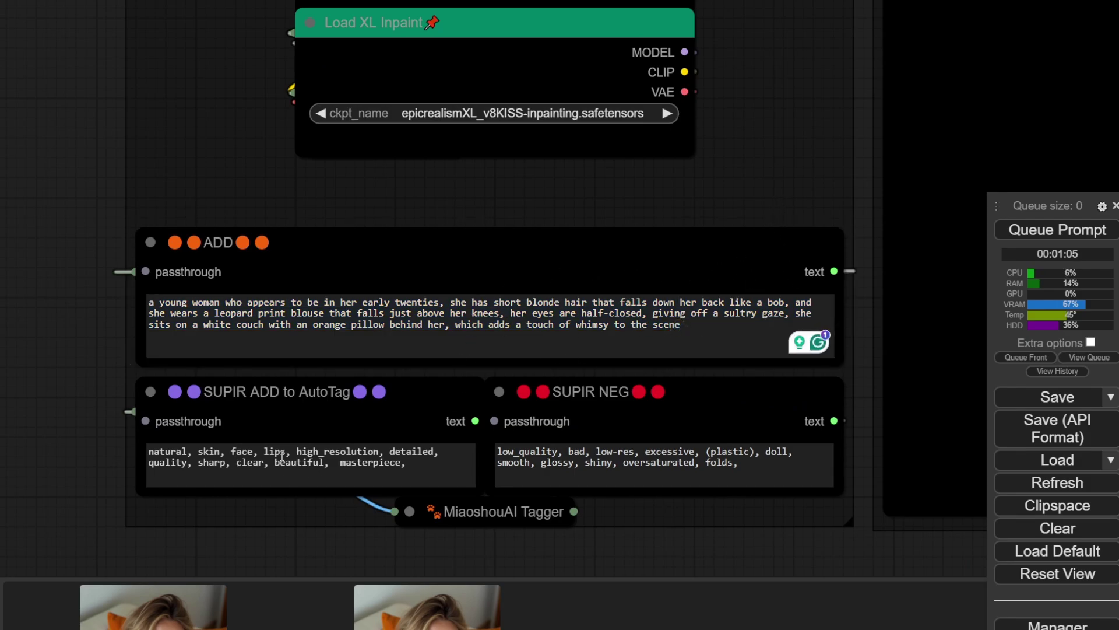
pyautogui.click(308, 461)
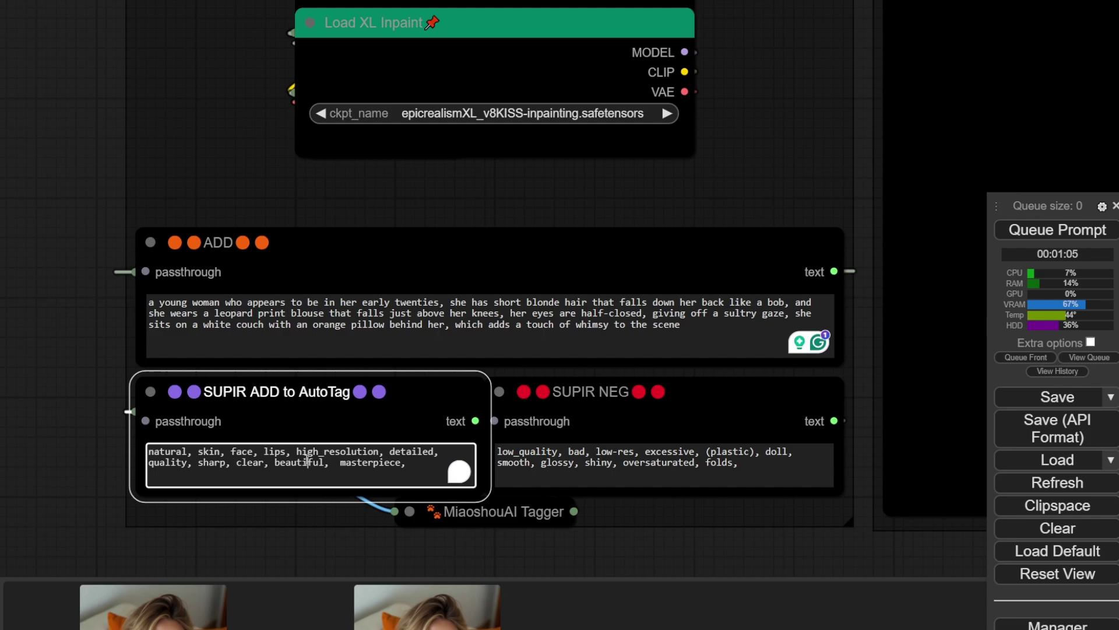
pyautogui.click(631, 459)
# - Inspect the Load Upscale Model and Load XL Lightning loader nodes
pyautogui.scroll(-4, 618, 379)
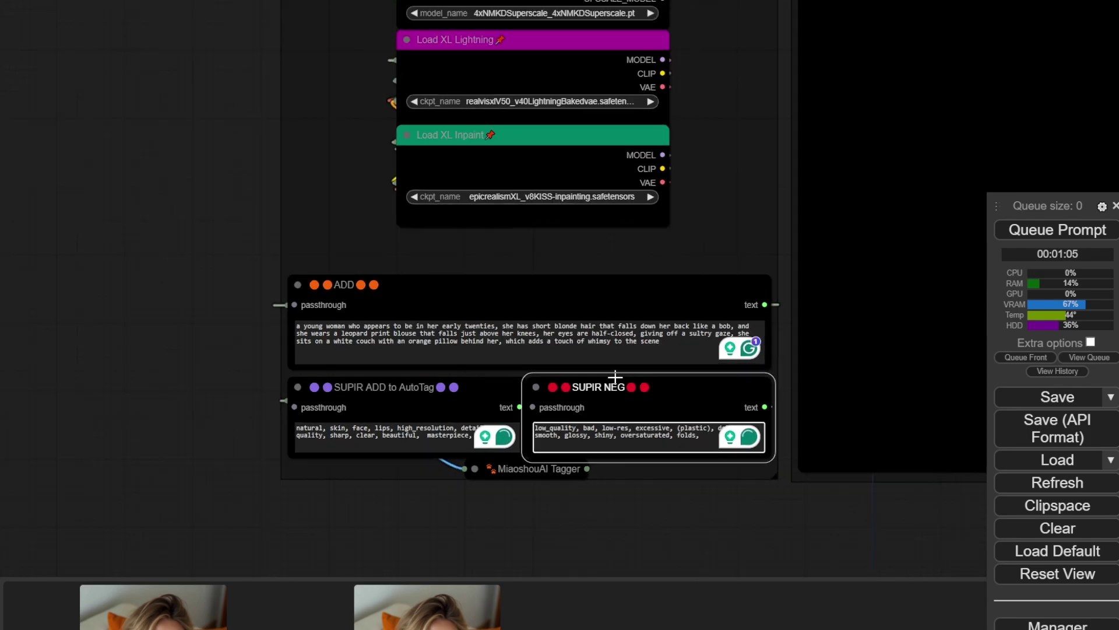
pyautogui.moveTo(750, 112)
pyautogui.mouseDown()
pyautogui.moveTo(497, 384)
pyautogui.moveTo(548, 355)
pyautogui.mouseUp()
pyautogui.scroll(3, 461, 312)
pyautogui.click(467, 289)
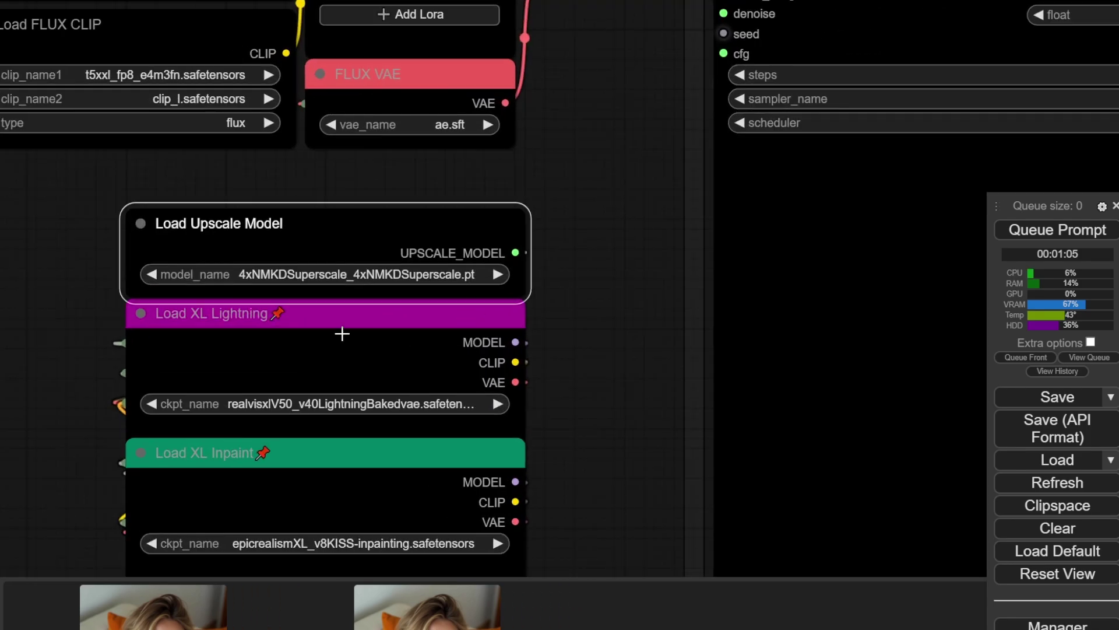
pyautogui.click(342, 334)
pyautogui.scroll(-3, 590, 348)
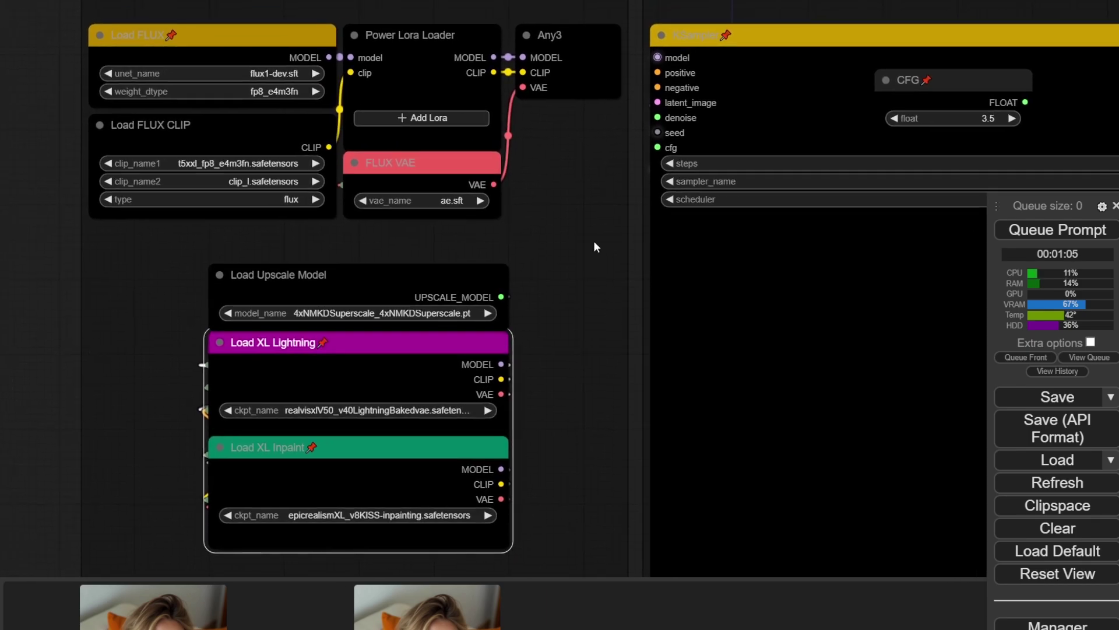
# - Set the Flux Resolution Calculator aspect ratio to 4:3 (Classic Landscape)
pyautogui.moveTo(627, 225); pyautogui.dragTo(516, 240)
pyautogui.moveTo(715, 224); pyautogui.dragTo(612, 482)
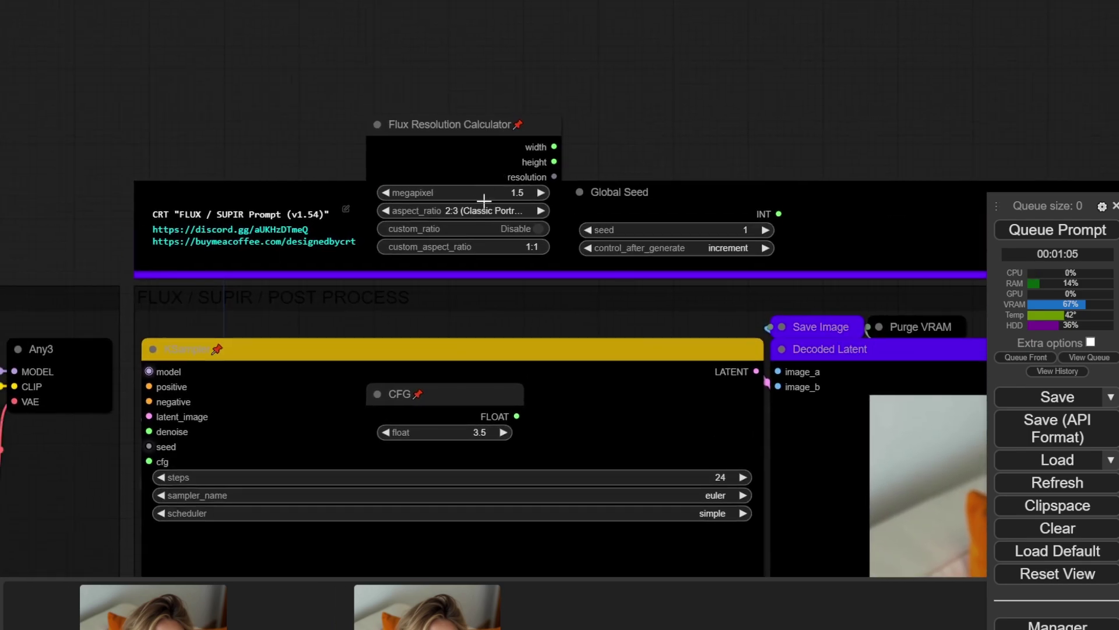
pyautogui.click(489, 211)
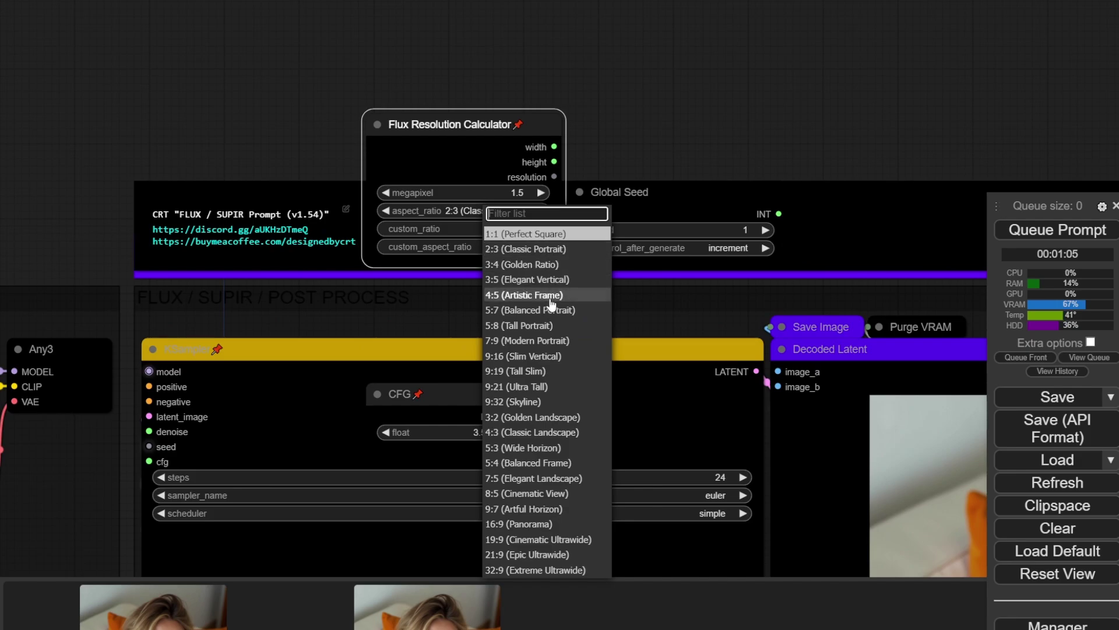
pyautogui.click(532, 432)
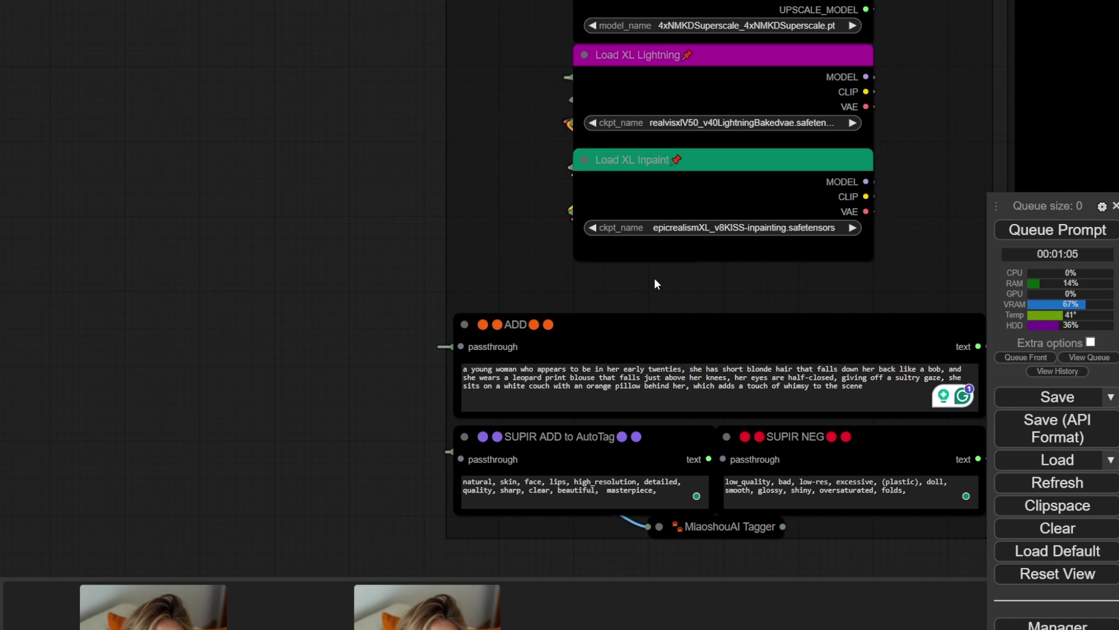
# - Replace the ADD prompt with 'q white horse running thr' and queue it
pyautogui.click(607, 384)
pyautogui.hotkey('ctrl', 'a')
pyautogui.write('q white horse running thr')
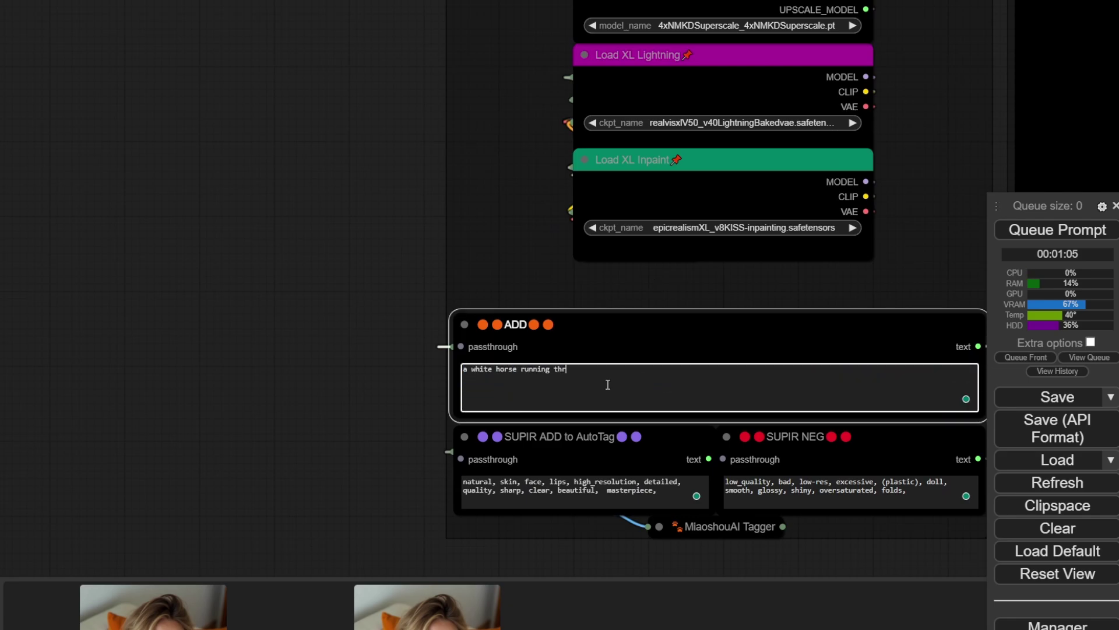
pyautogui.hotkey('ctrl', 'Return')
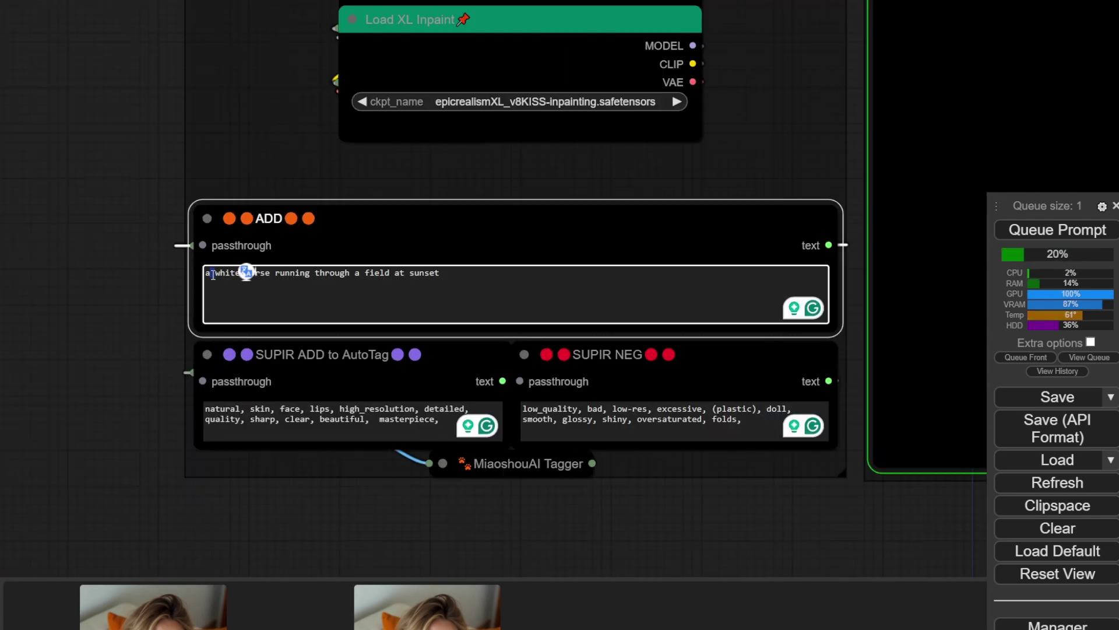
# - Queue the prompt 'a woman riding a white horse in a green field at sunset' and view the result
pyautogui.hotkey('ctrl', 'a')
pyautogui.write('a woman riding a white horse in a green field at sunset')
pyautogui.hotkey('ctrl', 'Return')
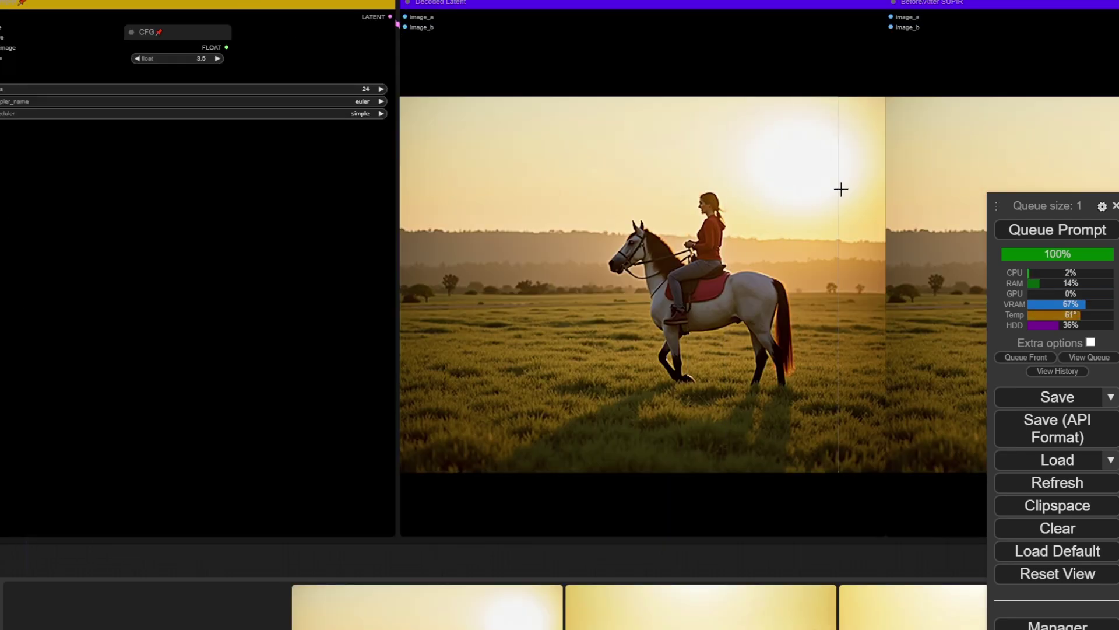
pyautogui.moveTo(840, 188)
pyautogui.mouseDown()
pyautogui.moveTo(583, 185)
pyautogui.moveTo(408, 162)
pyautogui.mouseUp()
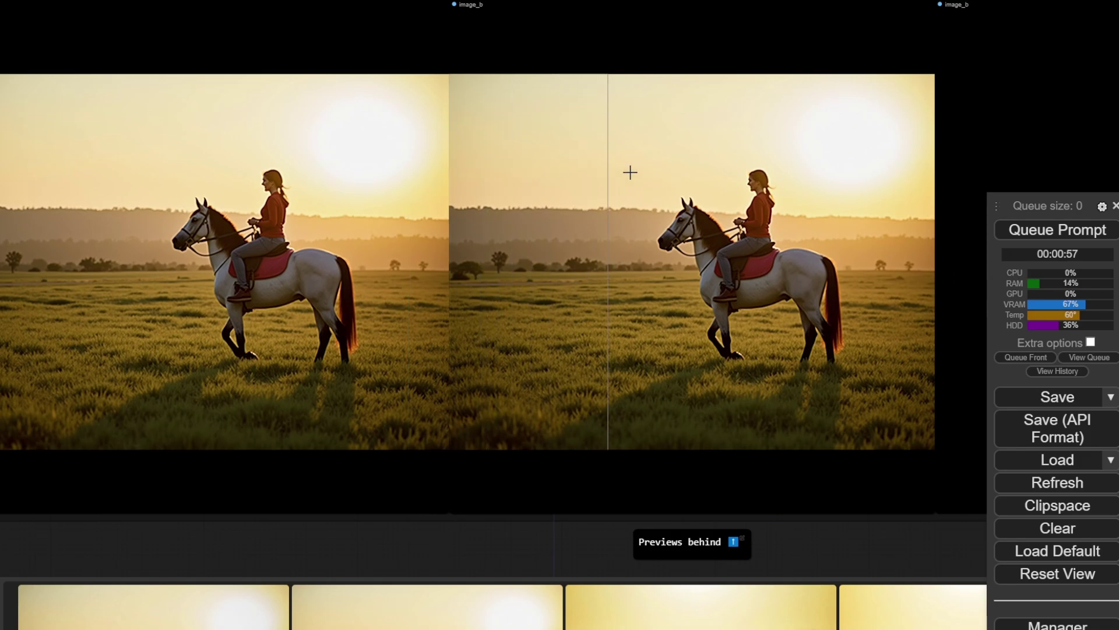
pyautogui.moveTo(782, 192); pyautogui.dragTo(643, 193)
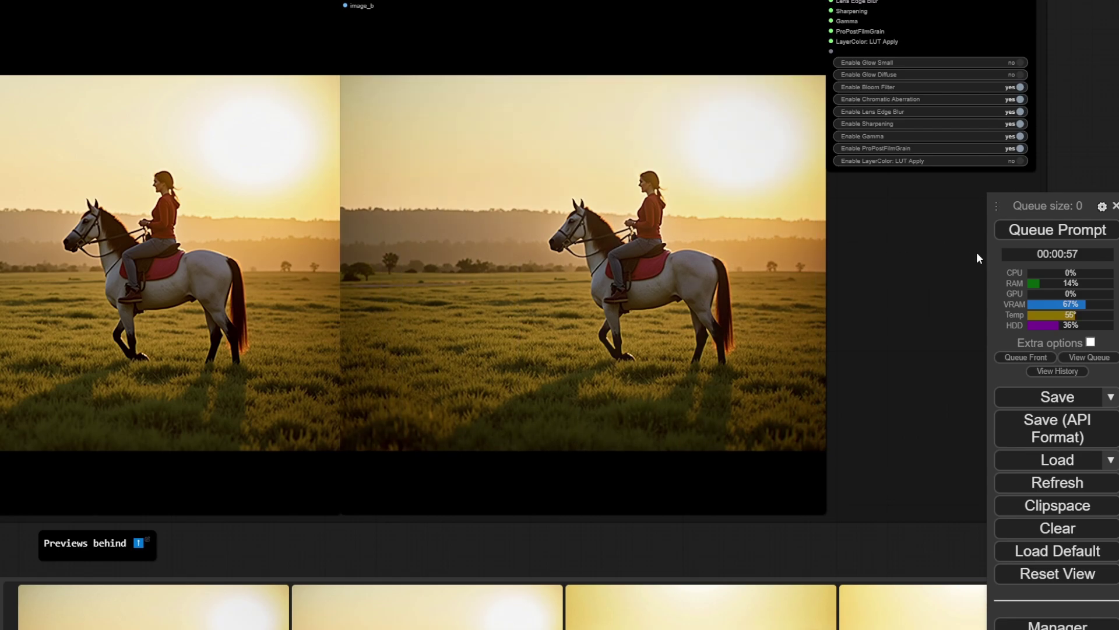
# - Pan and zoom the graph to the loader and prompt nodes and the white-kitten render
pyautogui.scroll(-1, 891, 253)
pyautogui.scroll(-2, 888, 253)
pyautogui.scroll(-2, 853, 247)
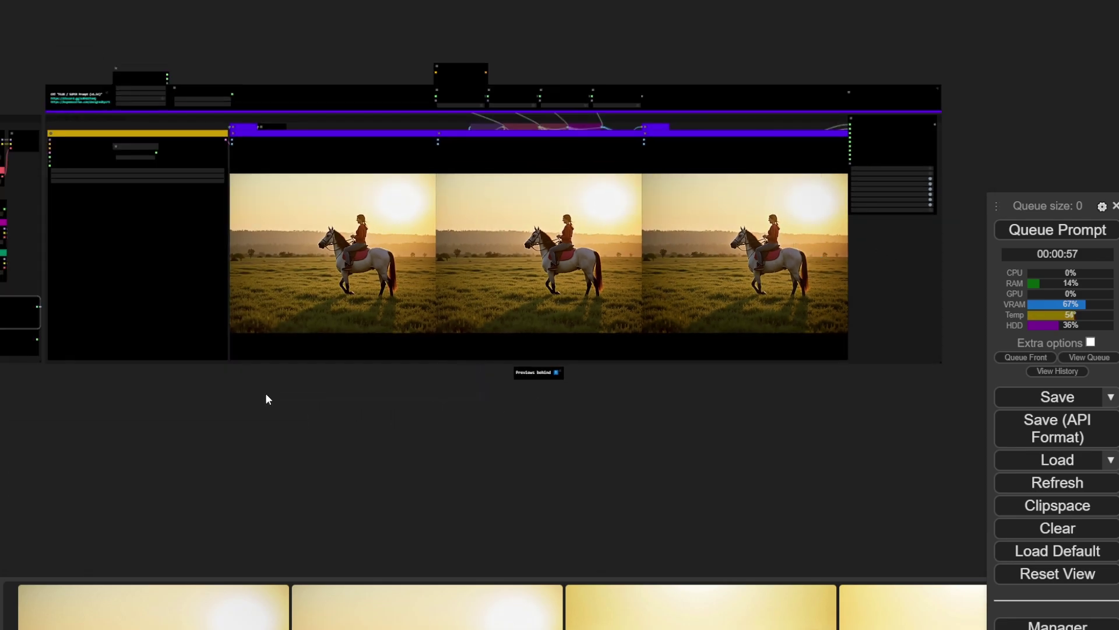
pyautogui.moveTo(267, 393); pyautogui.dragTo(582, 385)
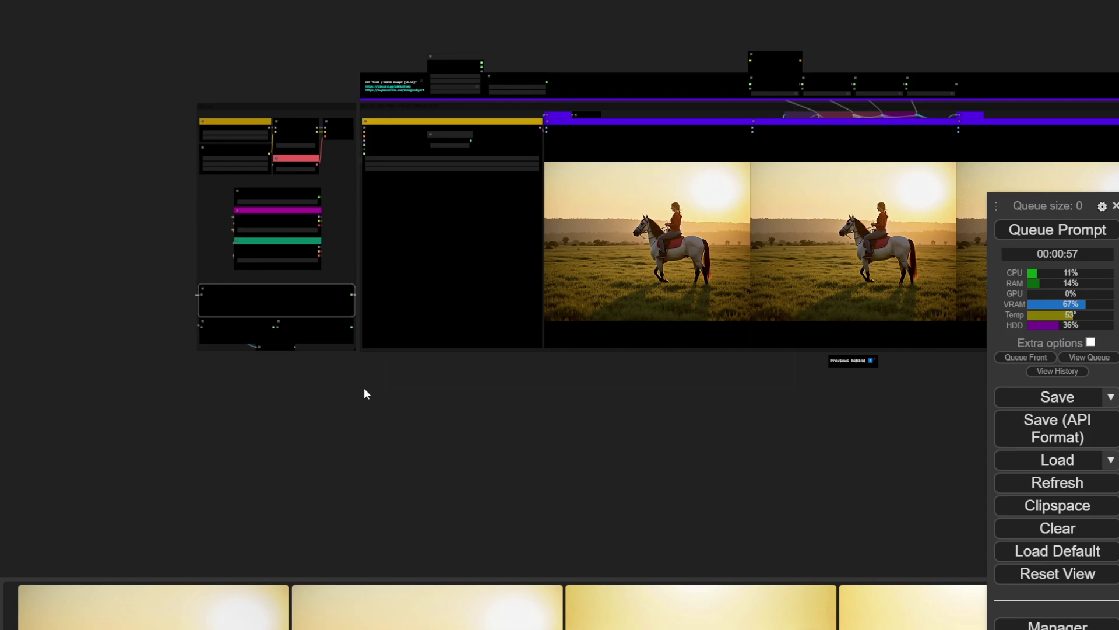
pyautogui.moveTo(365, 393); pyautogui.dragTo(468, 382)
pyautogui.scroll(3, 450, 208)
pyautogui.scroll(4, 400, 275)
pyautogui.scroll(3, 398, 277)
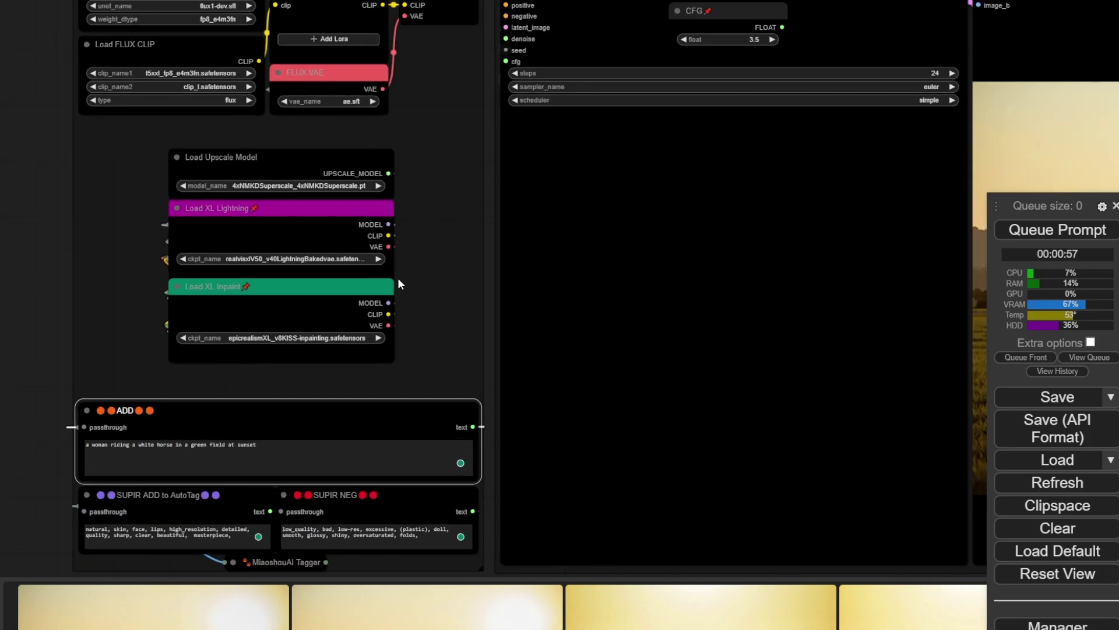
pyautogui.scroll(3, 397, 278)
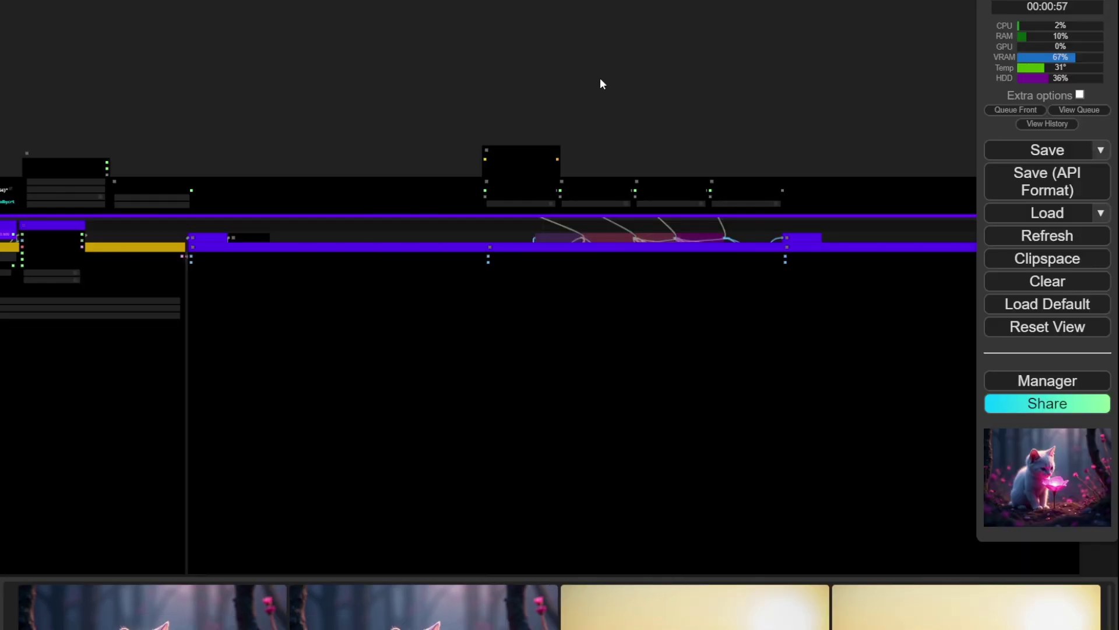
# - Pan and zoom the canvas to the img2img denoise settings and Load Image node
pyautogui.scroll(3, 311, 147)
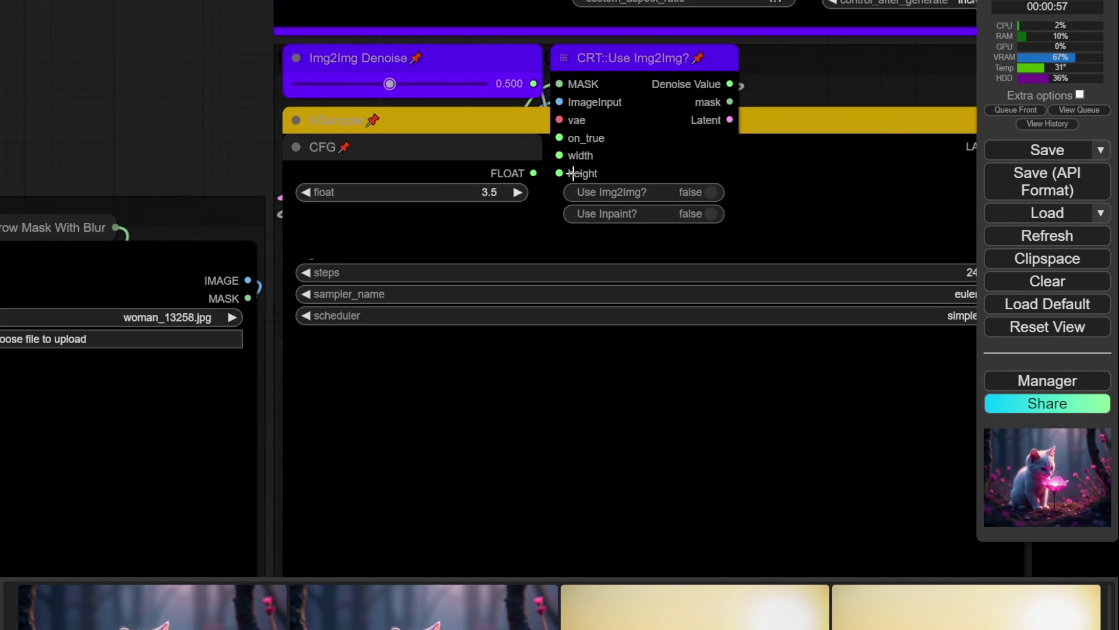
pyautogui.moveTo(789, 175)
pyautogui.mouseDown()
pyautogui.moveTo(692, 318)
pyautogui.moveTo(600, 337)
pyautogui.mouseUp()
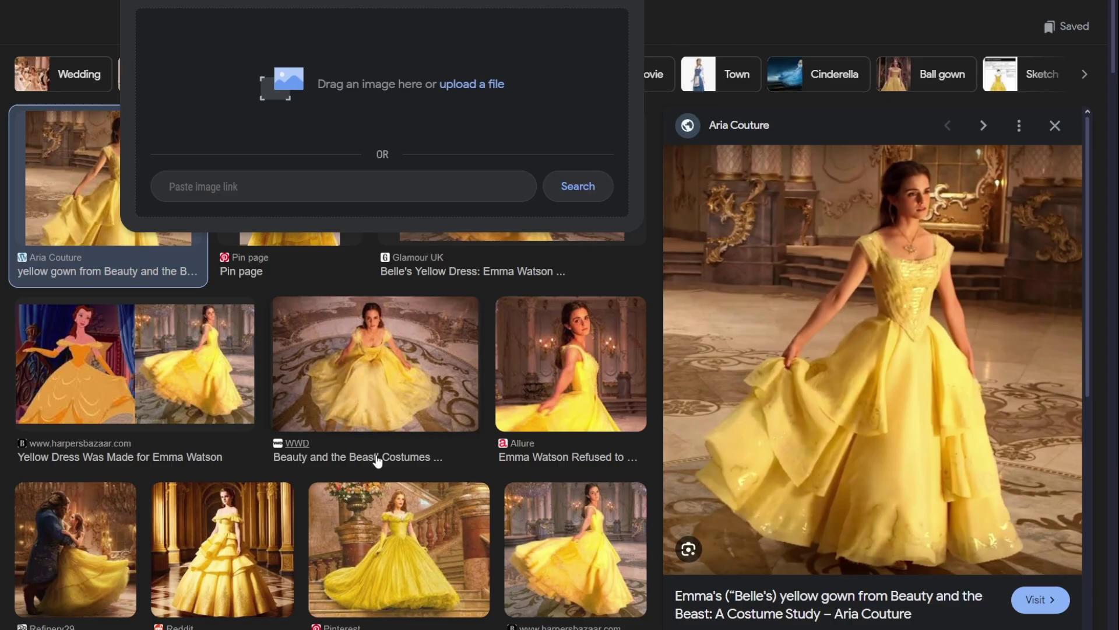
pyautogui.scroll(-3, 376, 463)
pyautogui.scroll(-5, 383, 471)
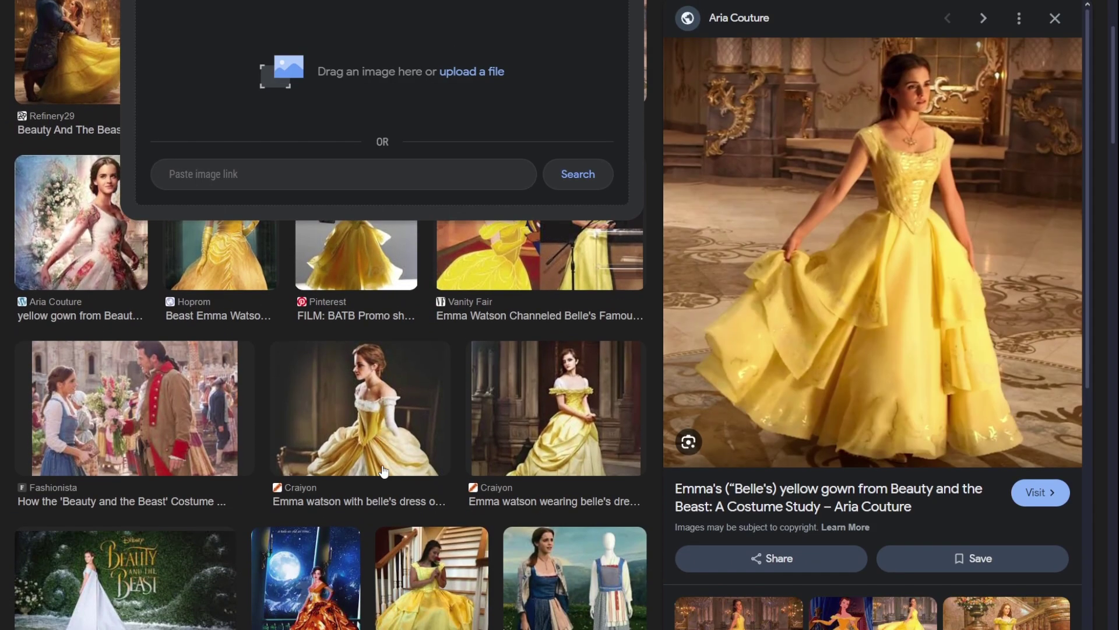
pyautogui.scroll(-1, 384, 471)
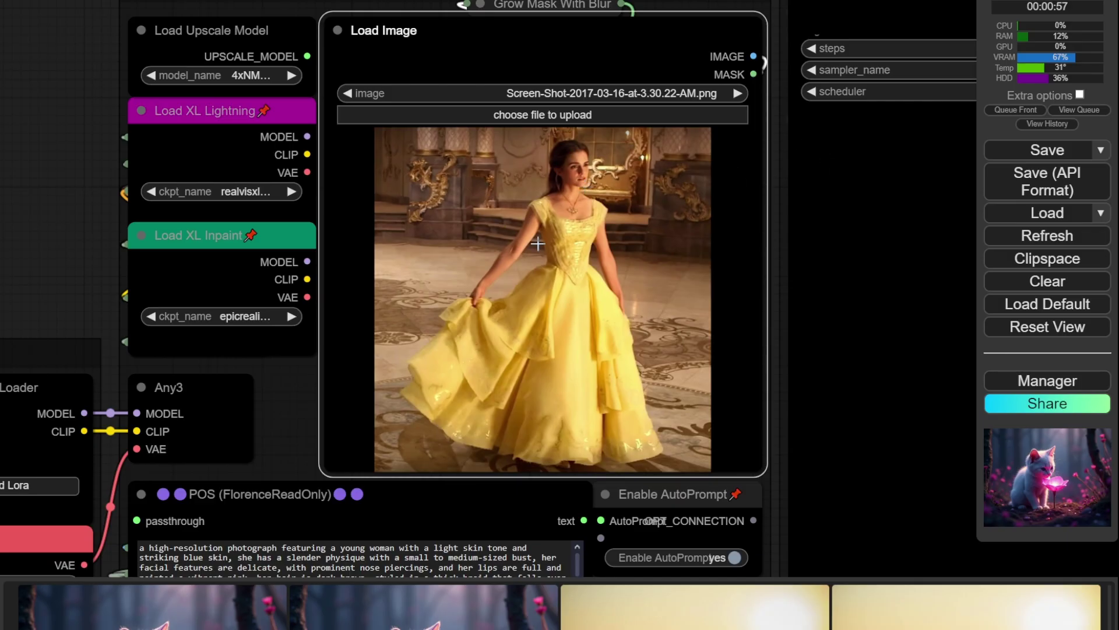
# - Replace the whole positive prompt with 'a woman in a yellow dress'
pyautogui.scroll(-1, 607, 221)
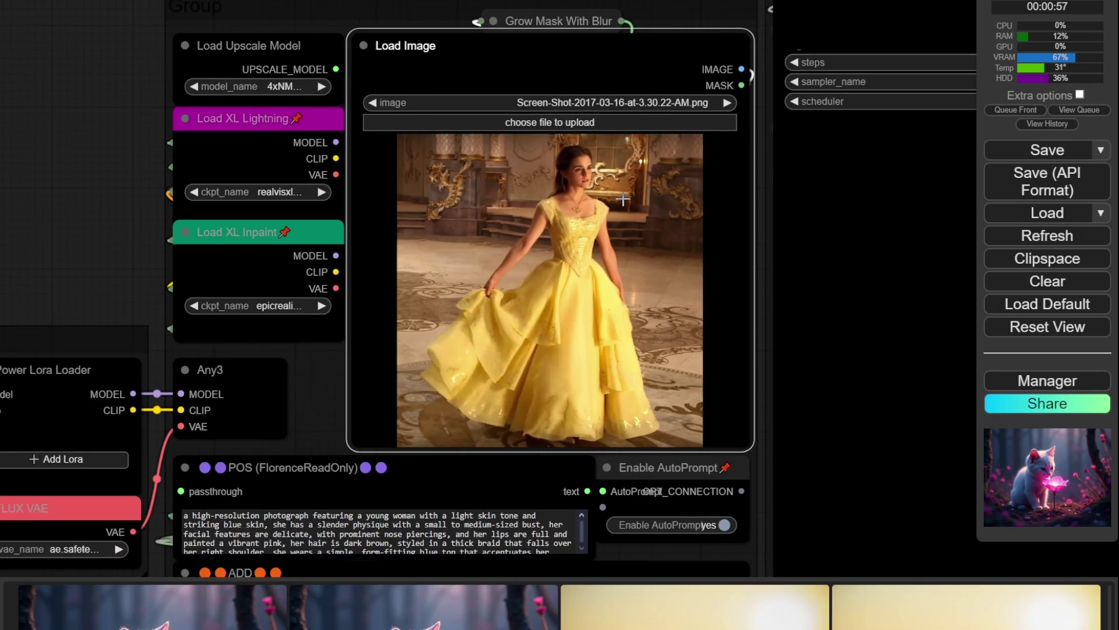
pyautogui.scroll(-3, 350, 233)
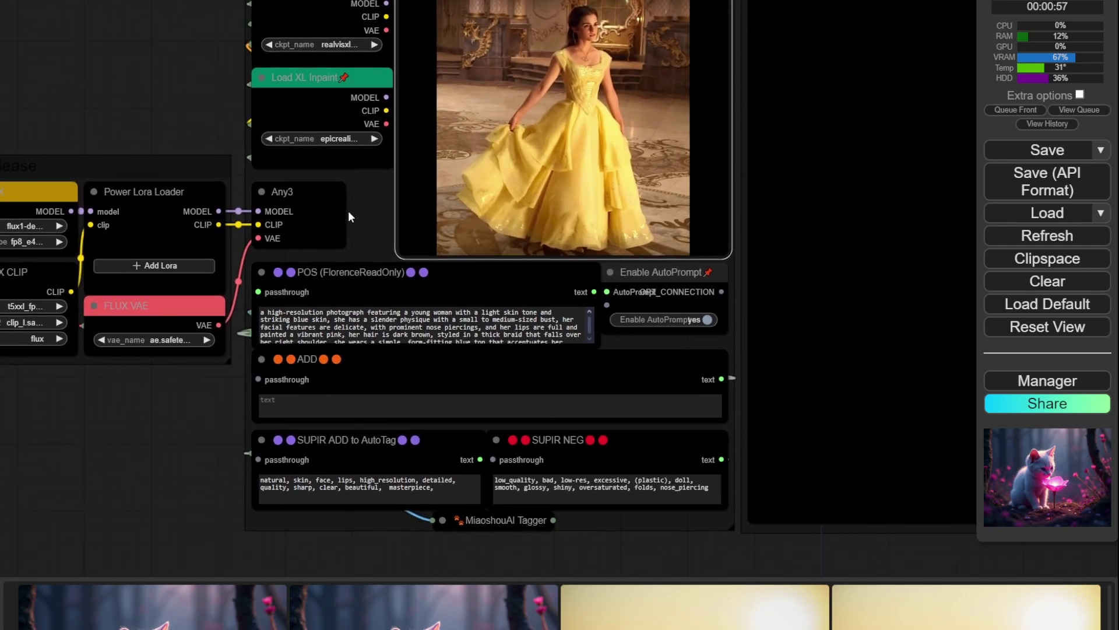
pyautogui.tripleClick(407, 337)
pyautogui.write('a wom')
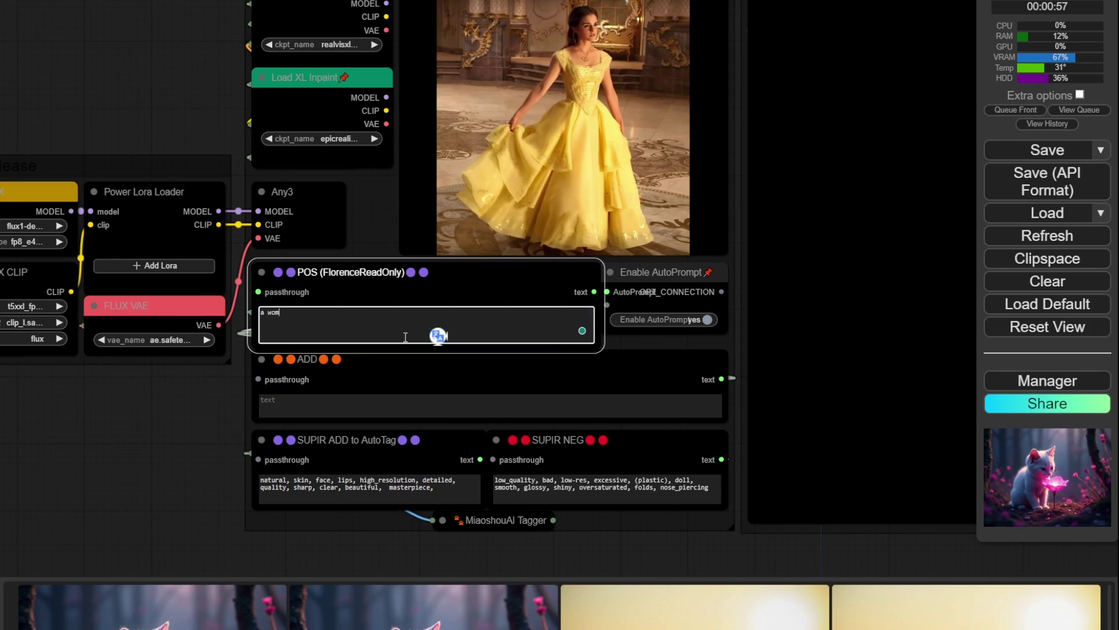
pyautogui.write('an in a yellow d')
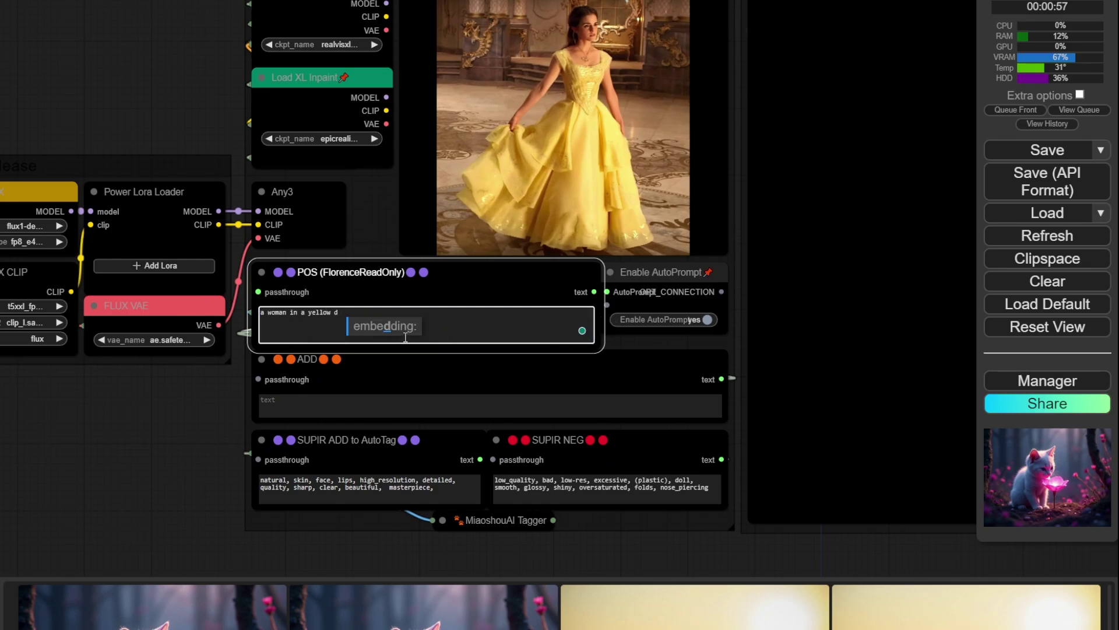
pyautogui.write('ress')
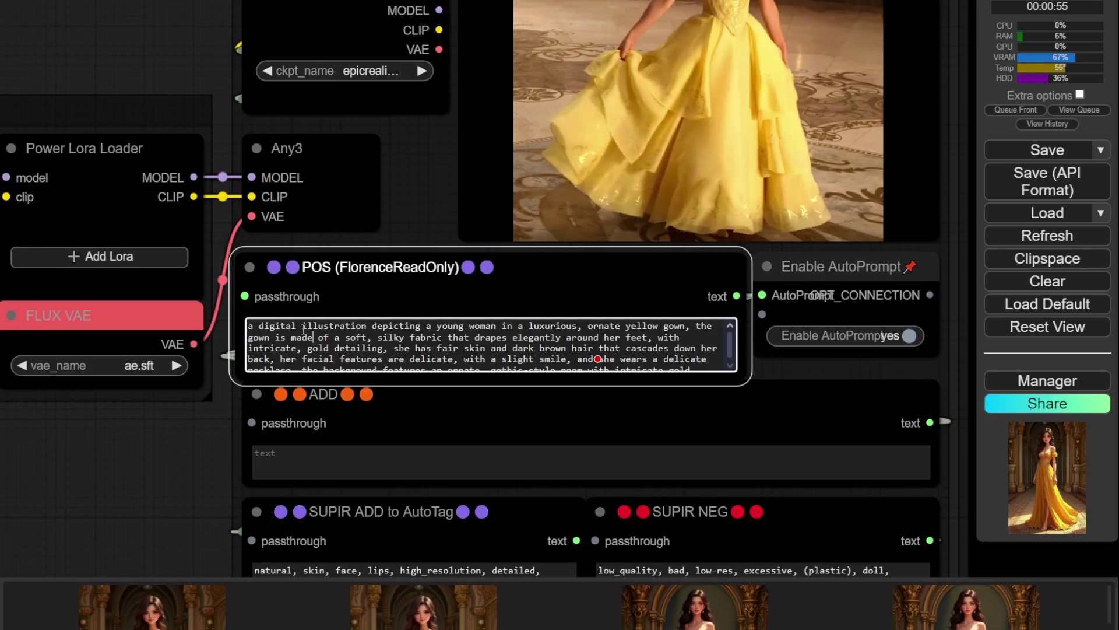
# - Swap 'digital' for 'photorealistic' in the positive prompt and view the rerendered gown image
pyautogui.doubleClick(288, 324)
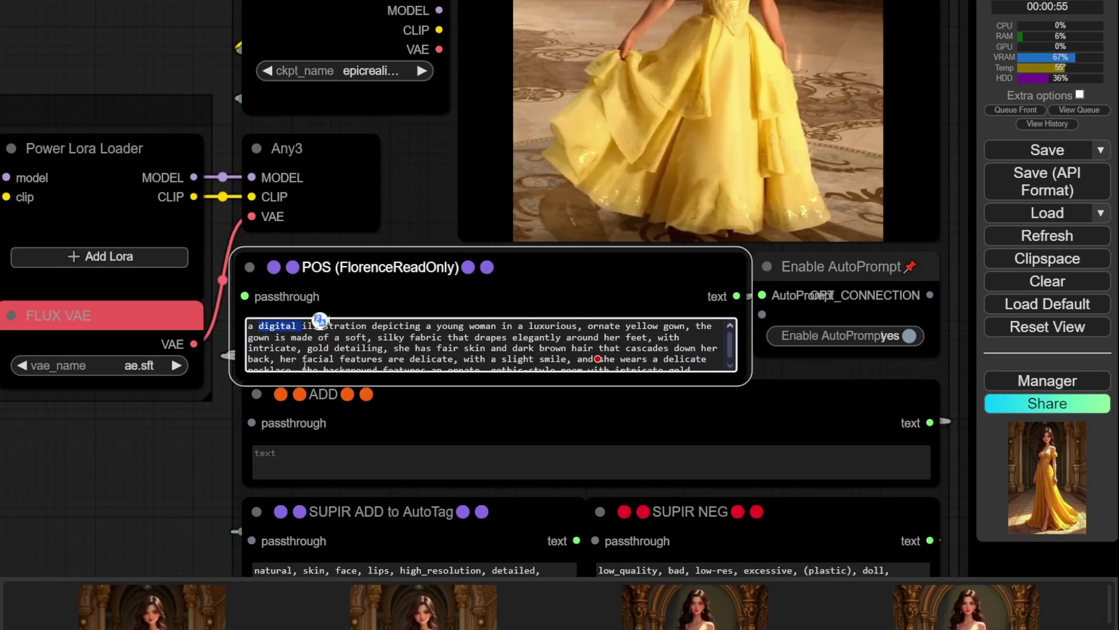
pyautogui.write('photoreali')
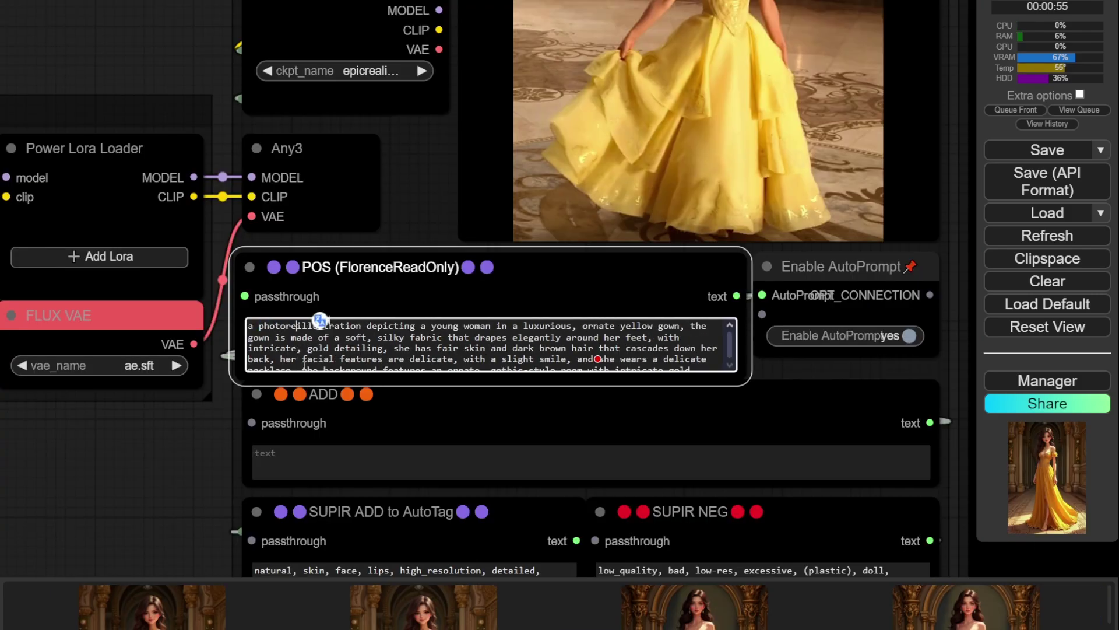
pyautogui.write('stic')
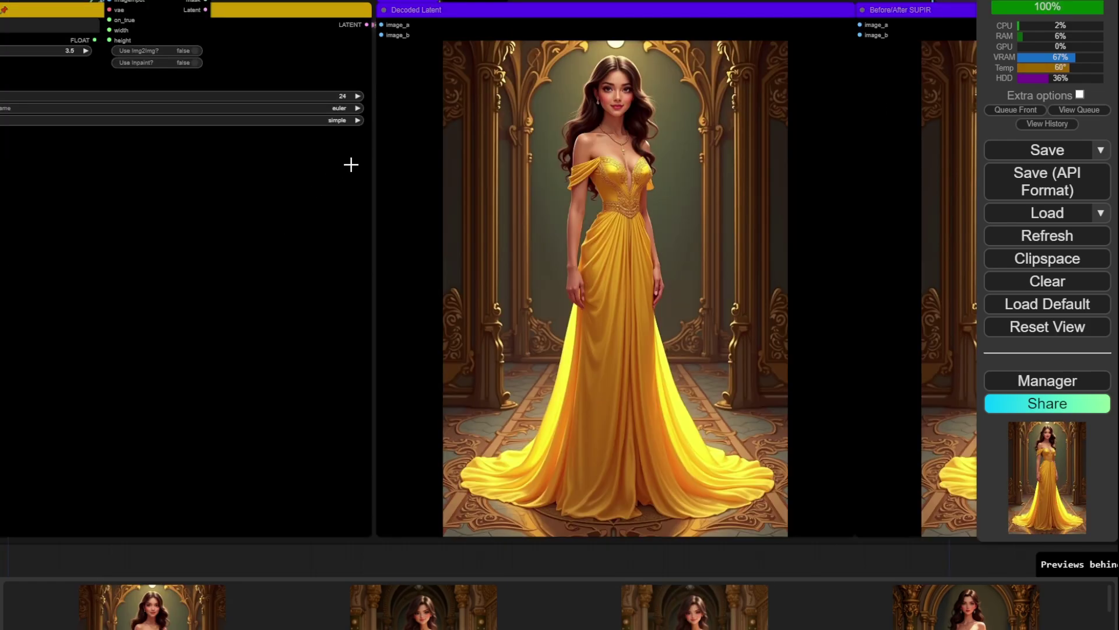
pyautogui.scroll(3, 585, 186)
pyautogui.scroll(3, 631, 201)
pyautogui.scroll(2, 630, 201)
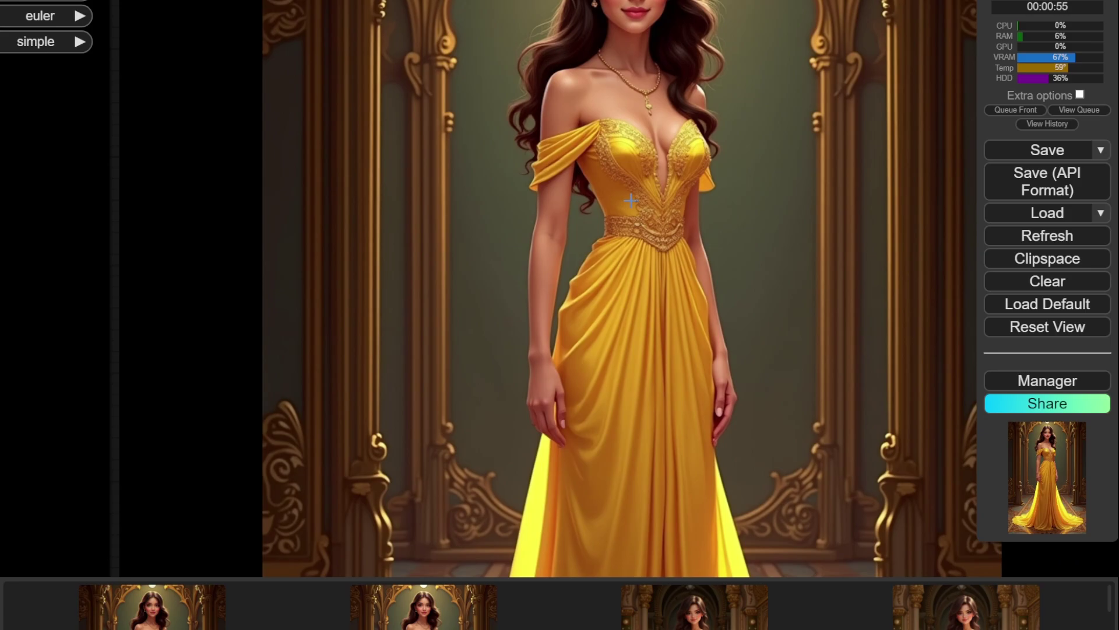
pyautogui.scroll(-2, 629, 207)
# - Add lora.safetensors at strength 2.00 to the Power Lora Loader
pyautogui.scroll(-1, 630, 208)
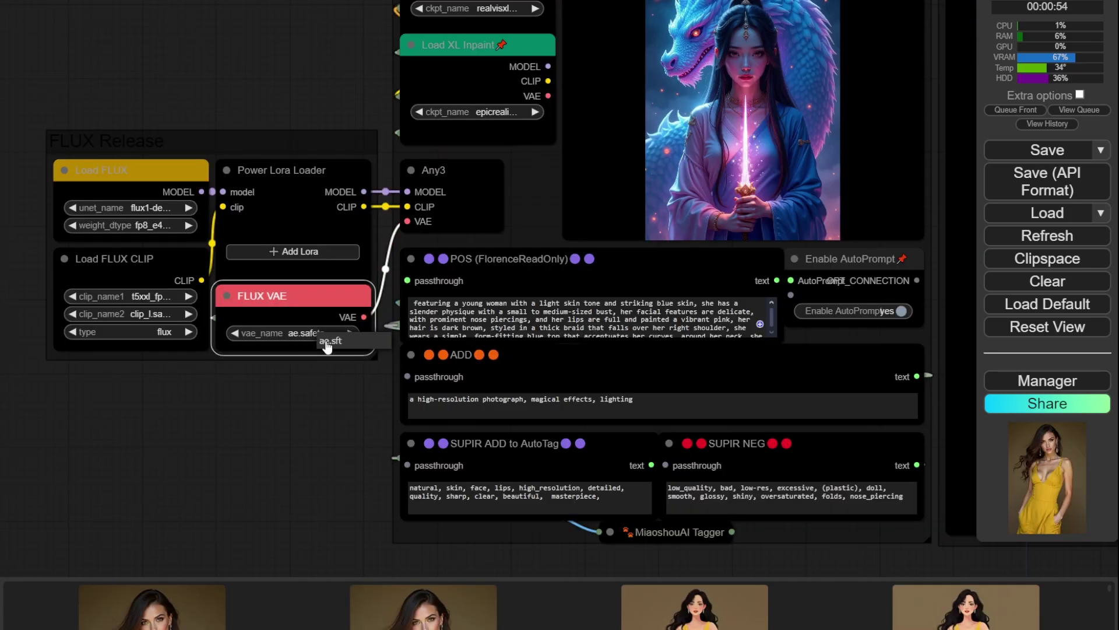
pyautogui.click(266, 253)
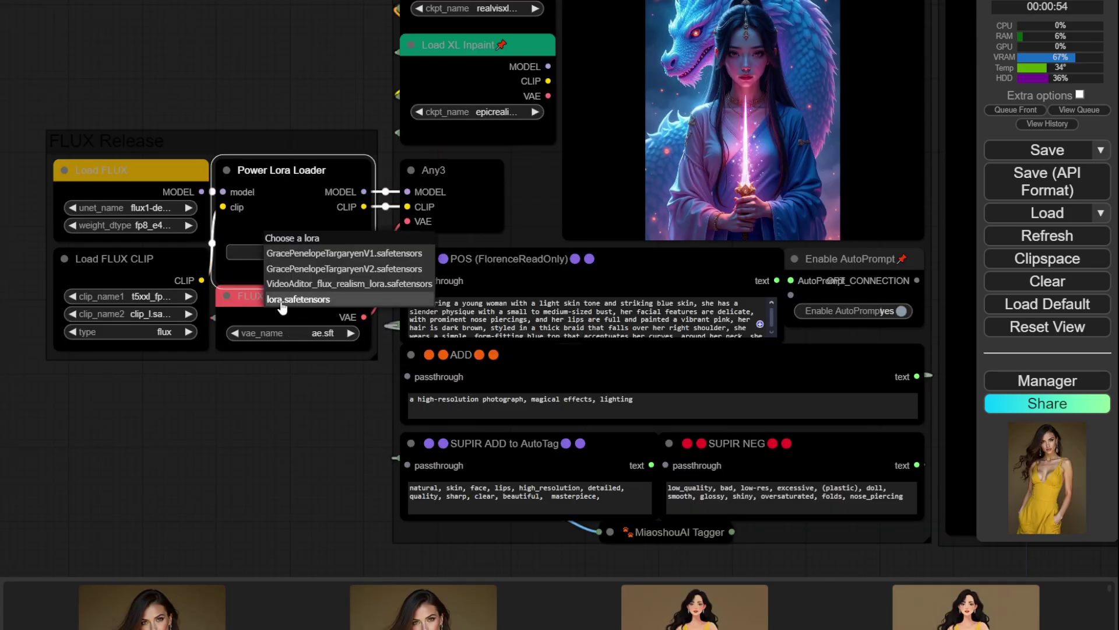
pyautogui.click(283, 300)
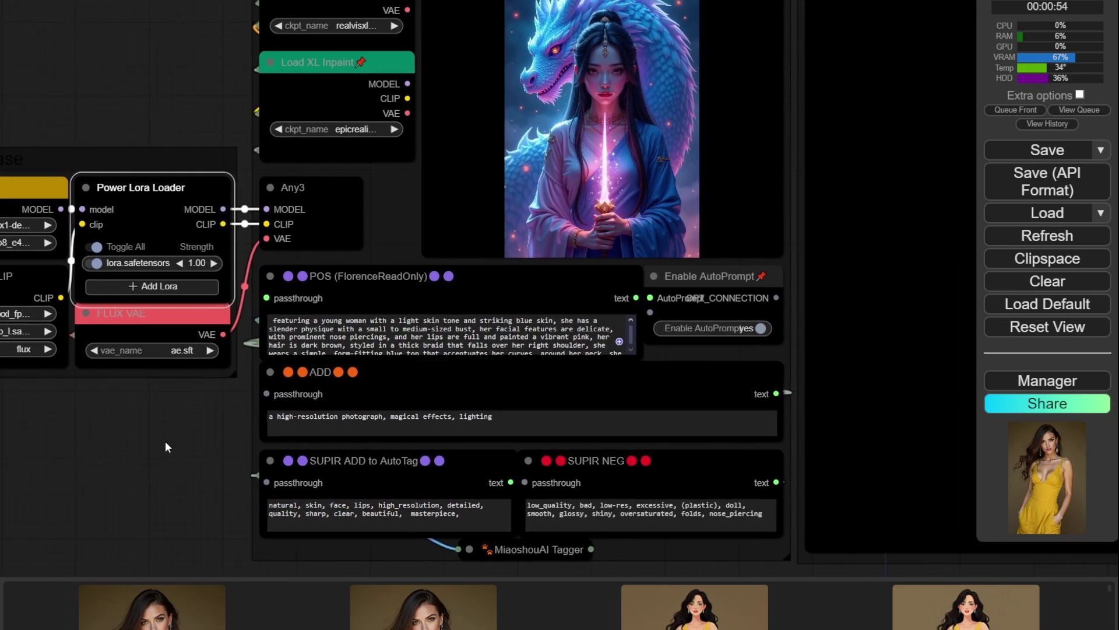
pyautogui.moveTo(309, 429); pyautogui.dragTo(107, 448)
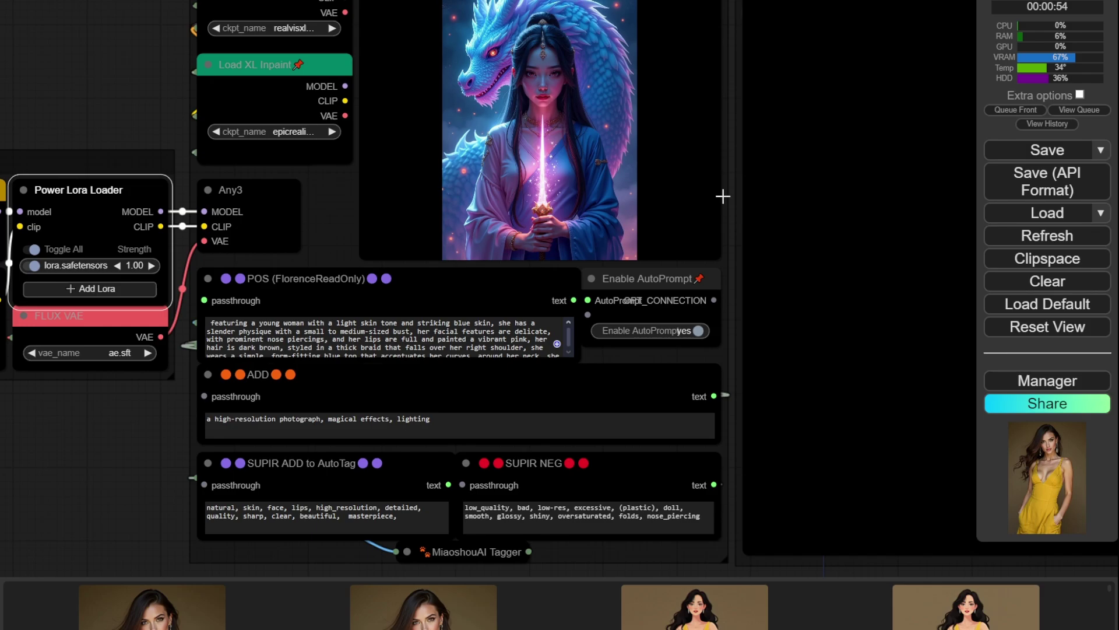
pyautogui.moveTo(722, 192); pyautogui.dragTo(225, 355)
pyautogui.moveTo(557, 282); pyautogui.dragTo(93, 404)
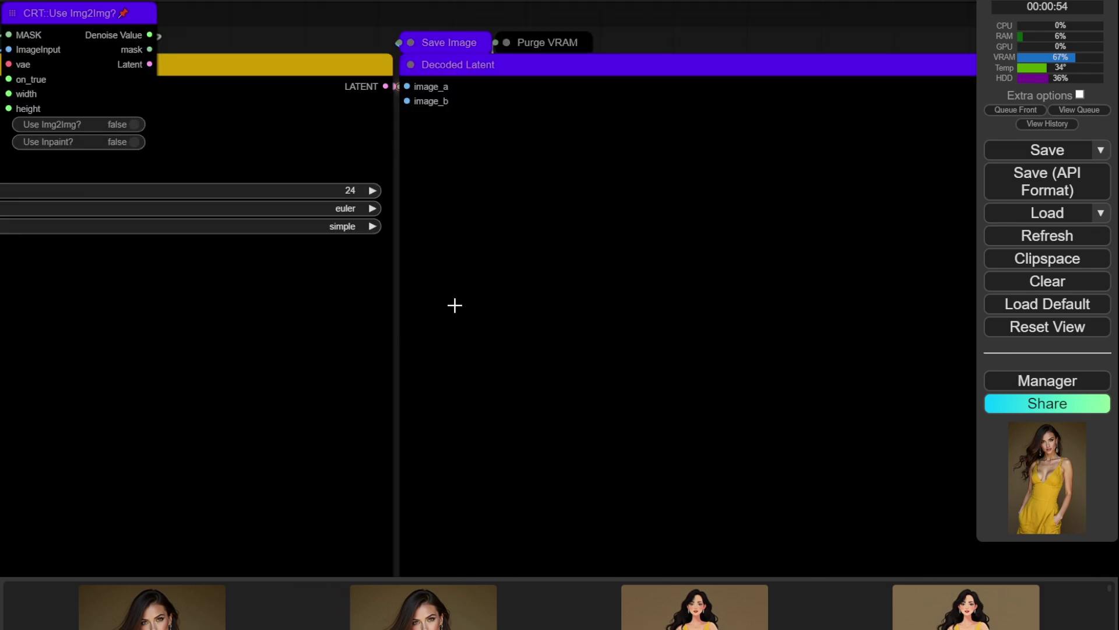
pyautogui.scroll(-2, 455, 303)
pyautogui.scroll(-3, 456, 304)
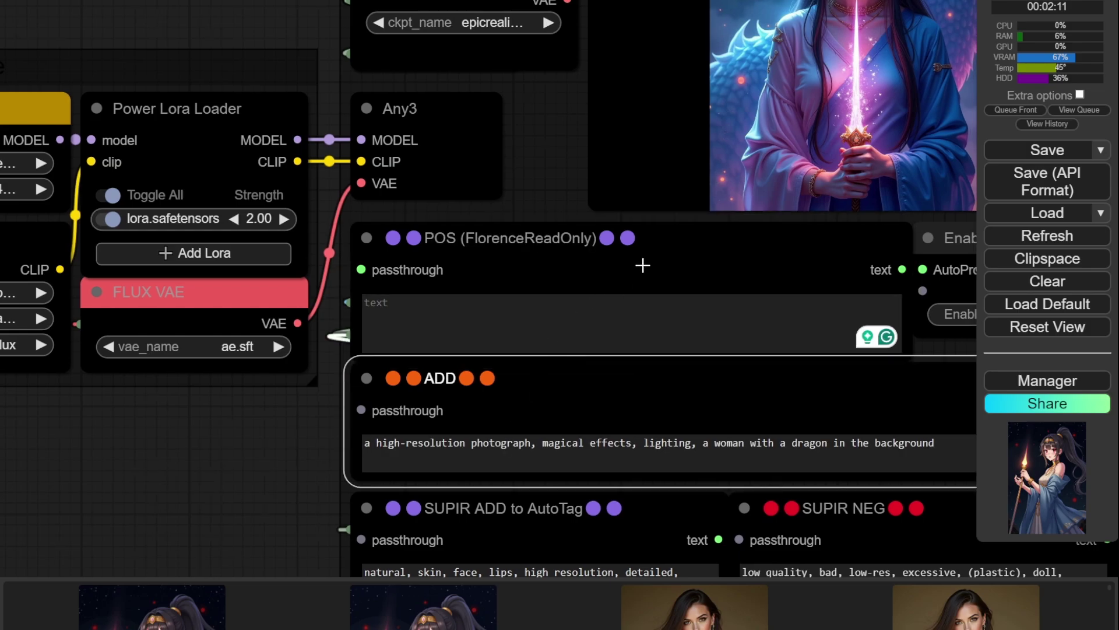
# - Set Enable AutoPrompt to no and view the resulting woman-with-dragon render
pyautogui.hscroll(5, 643, 265)
pyautogui.click(823, 301)
pyautogui.scroll(-3, 870, 331)
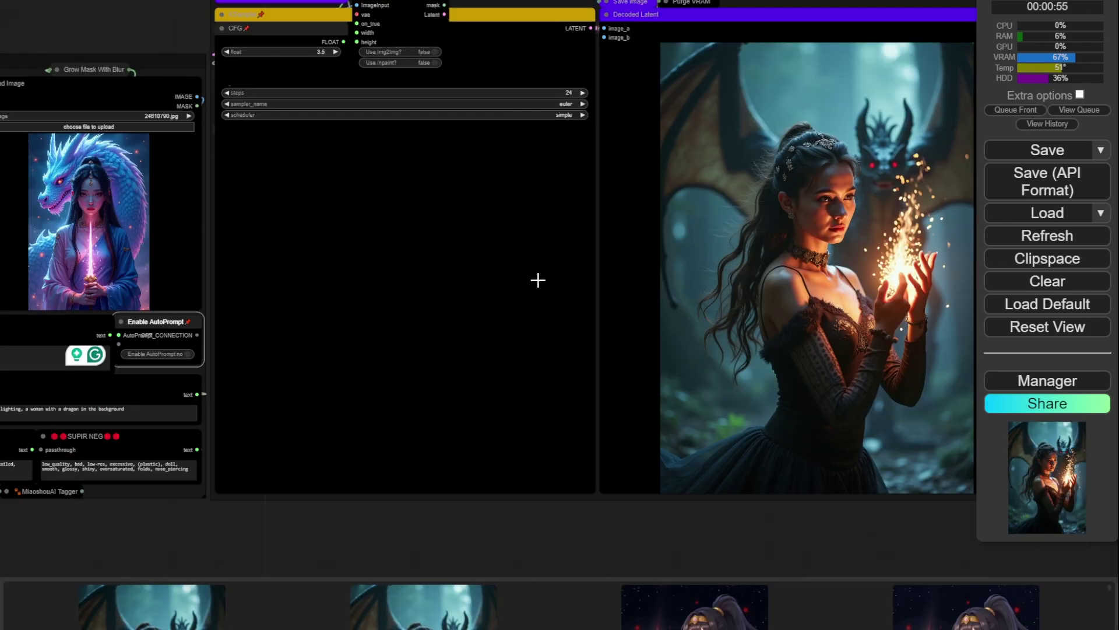
pyautogui.scroll(-1, 538, 281)
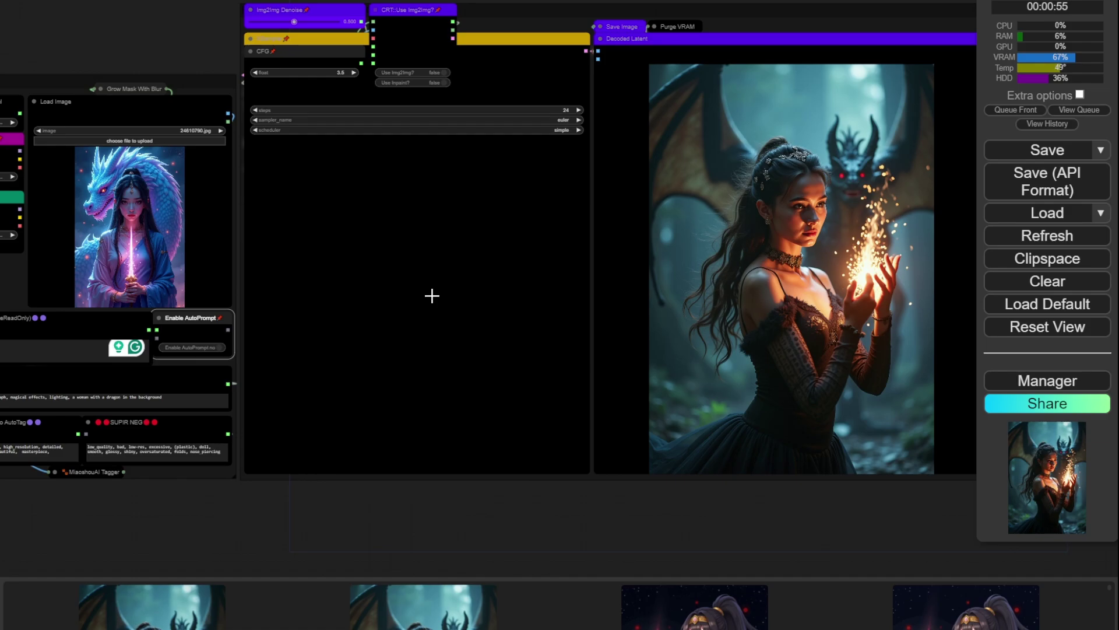
pyautogui.scroll(2, 679, 249)
pyautogui.moveTo(680, 250); pyautogui.dragTo(284, 237)
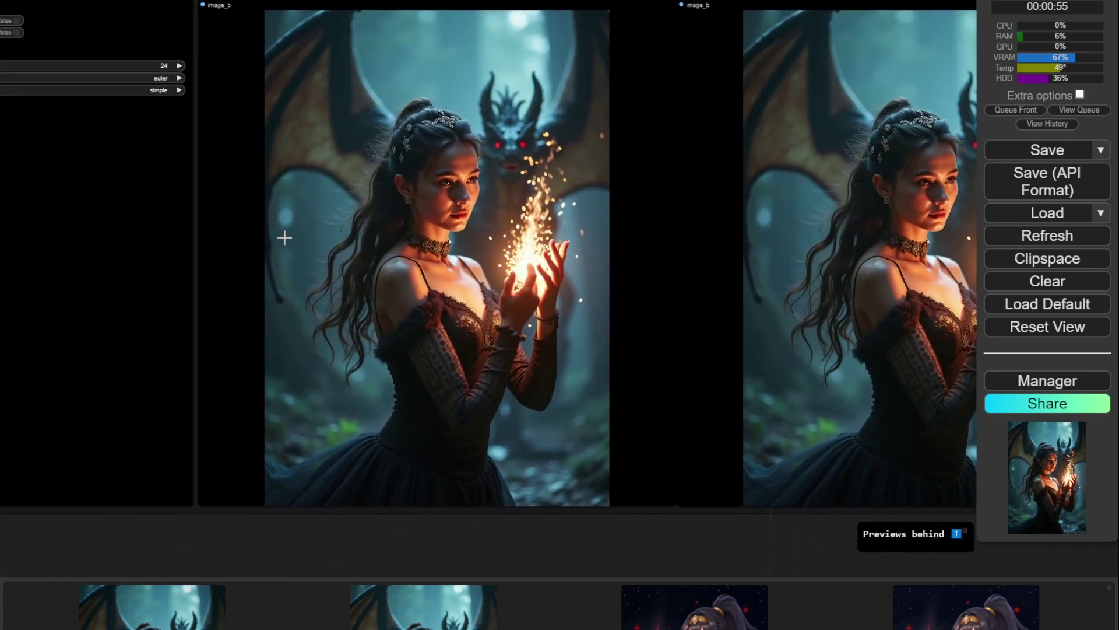
pyautogui.scroll(-1, 346, 282)
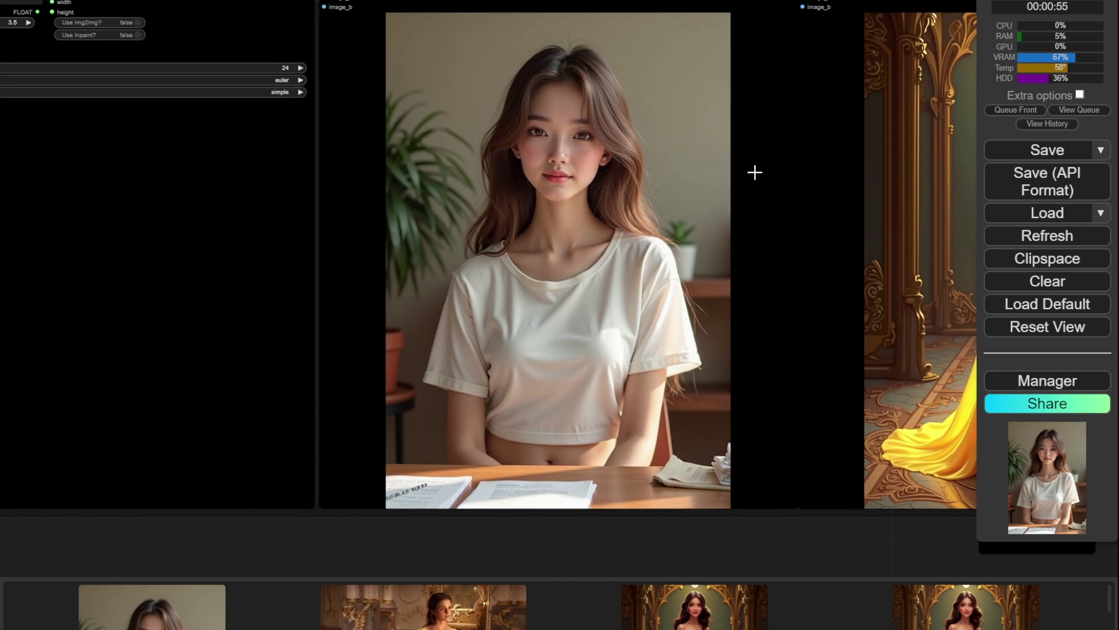
# - Disable the CRT::FaceDetailers and CRT::SUPIR AIO post-processing stages
pyautogui.moveTo(758, 162); pyautogui.dragTo(529, 392)
pyautogui.scroll(2, 807, 128)
pyautogui.scroll(1, 806, 127)
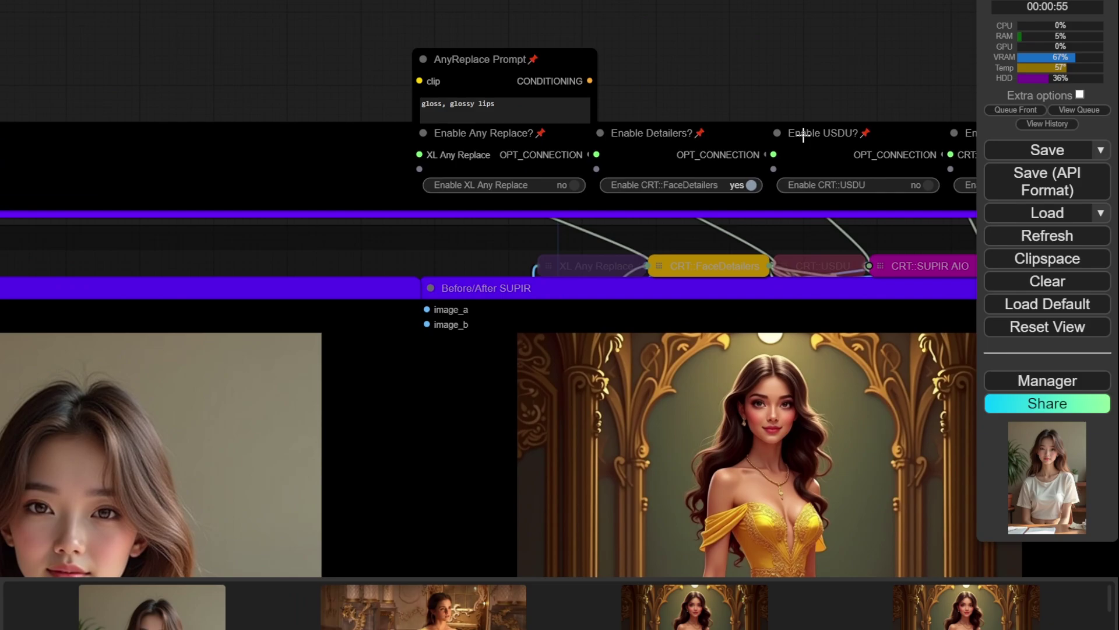
pyautogui.scroll(1, 790, 65)
pyautogui.moveTo(783, 62); pyautogui.dragTo(497, 110)
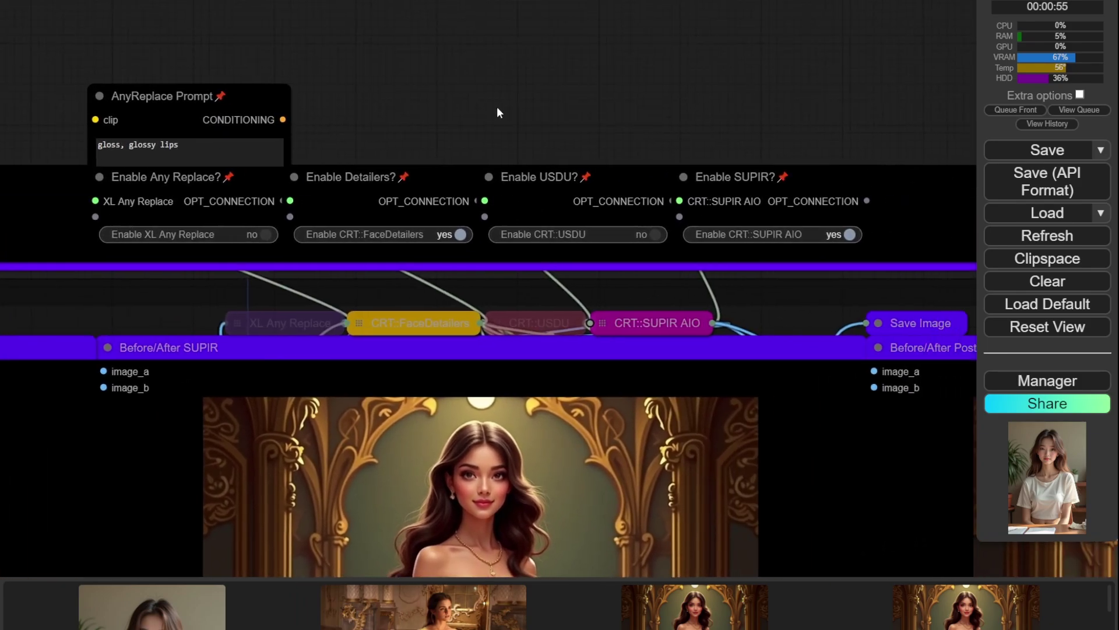
pyautogui.click(458, 234)
pyautogui.click(793, 234)
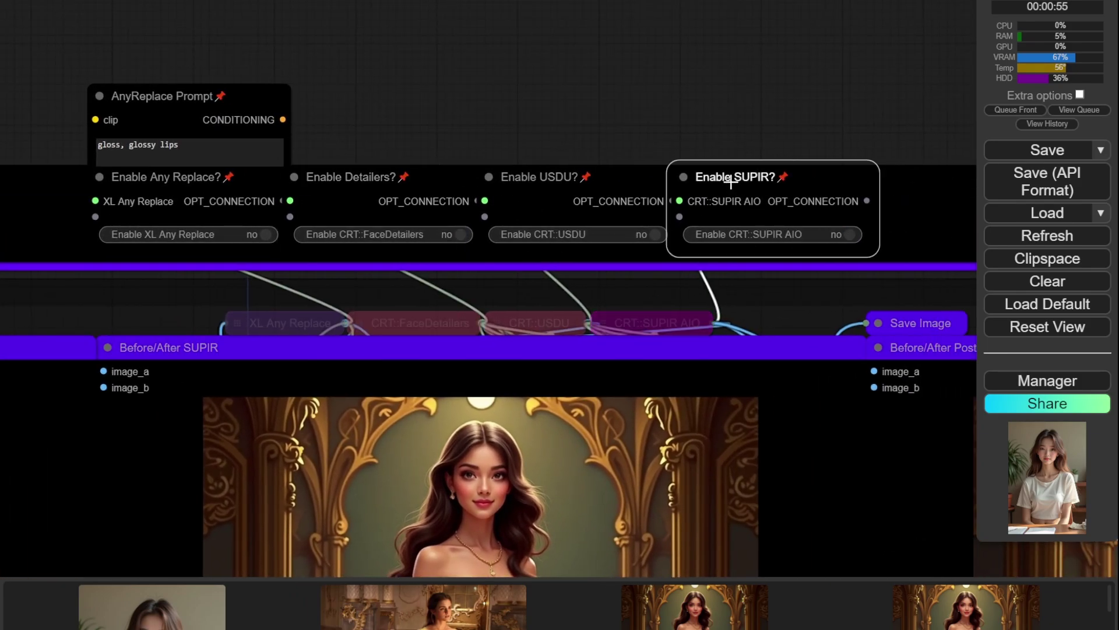
pyautogui.scroll(-4, 730, 178)
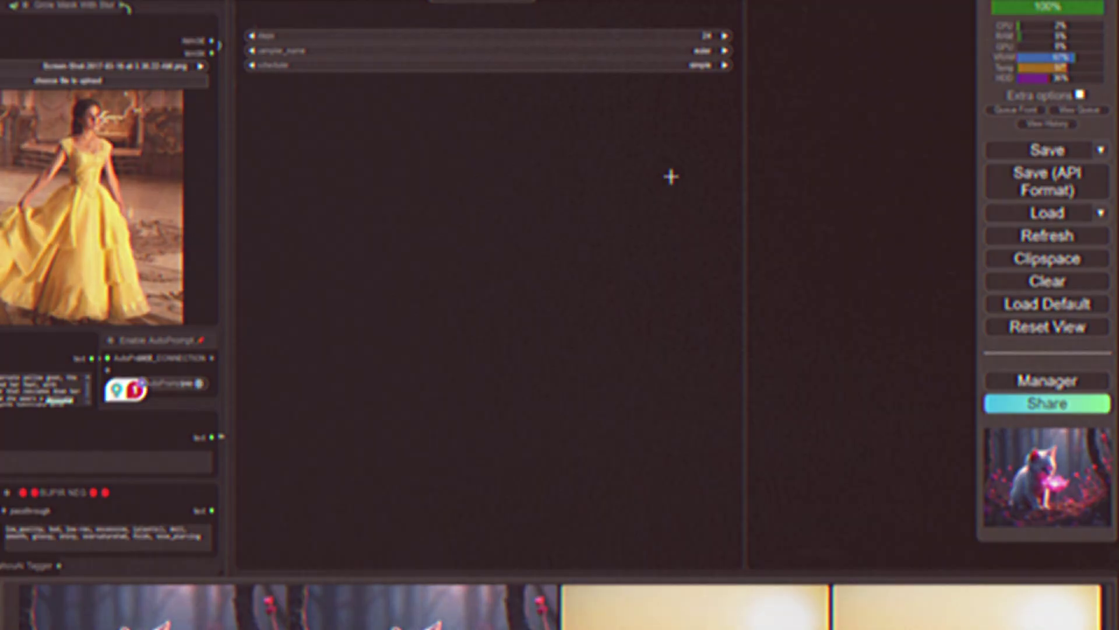